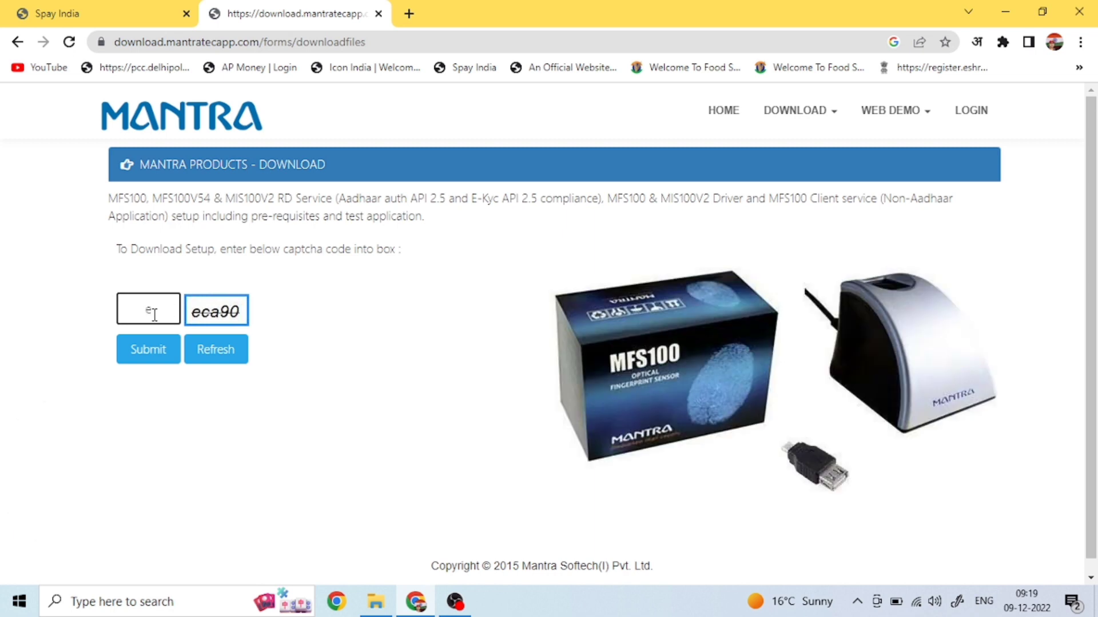
Step: Complete and submit the captcha code, and download the MFS100 Driver (9.2.0.0) for Win 7/8/10
text(90)
key(Return)
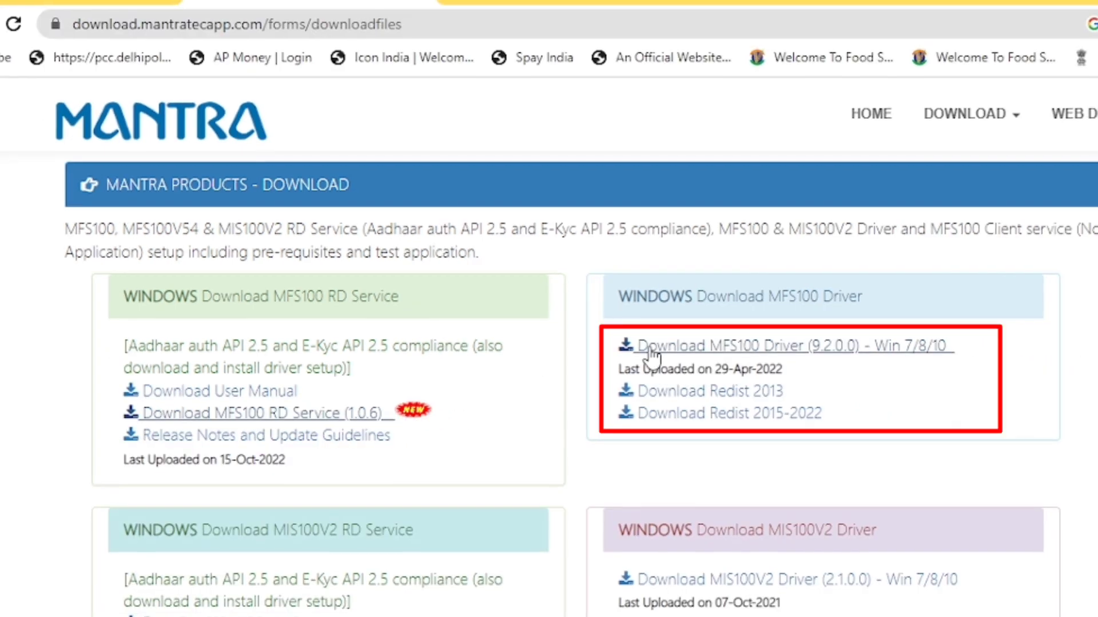
click(652, 354)
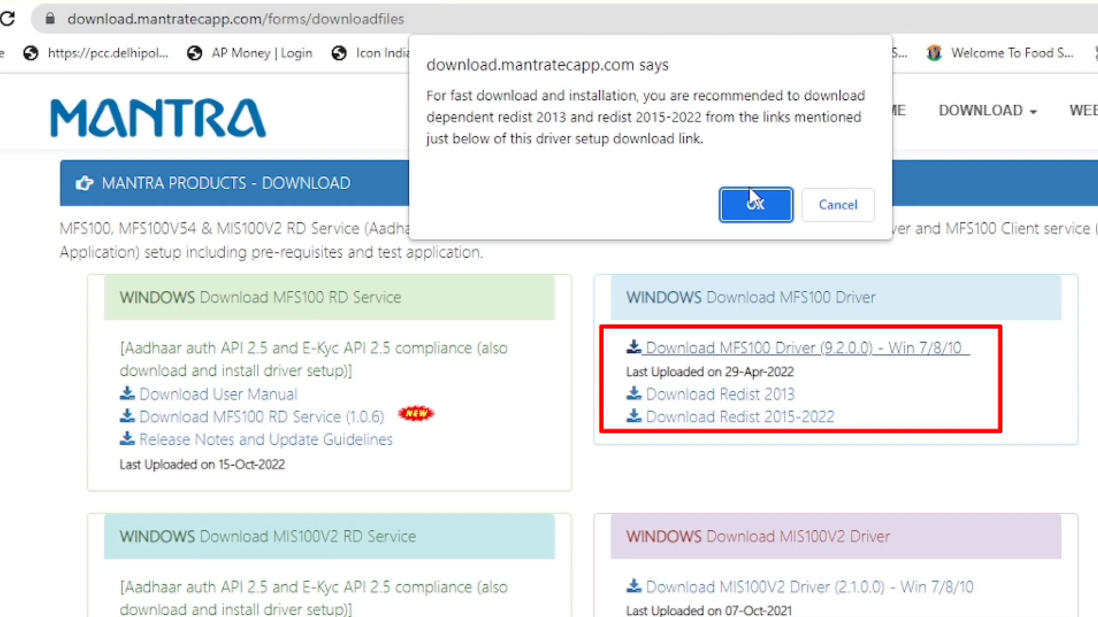
click(754, 201)
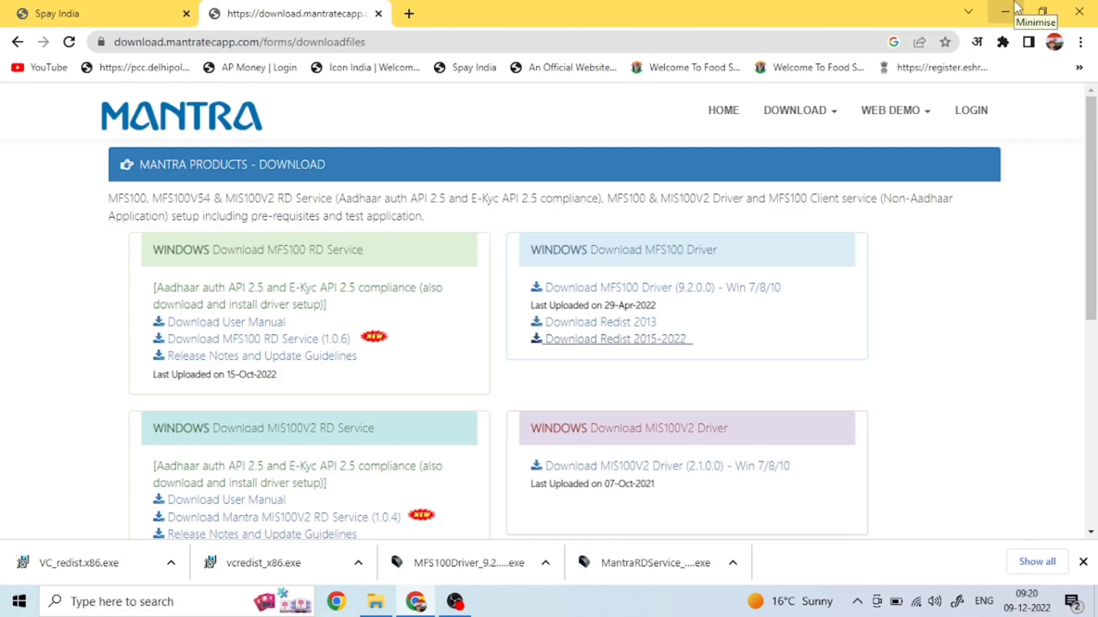
Step: Minimise the browser and open Devices and Printers from the Control Panel's icon view
click(1015, 9)
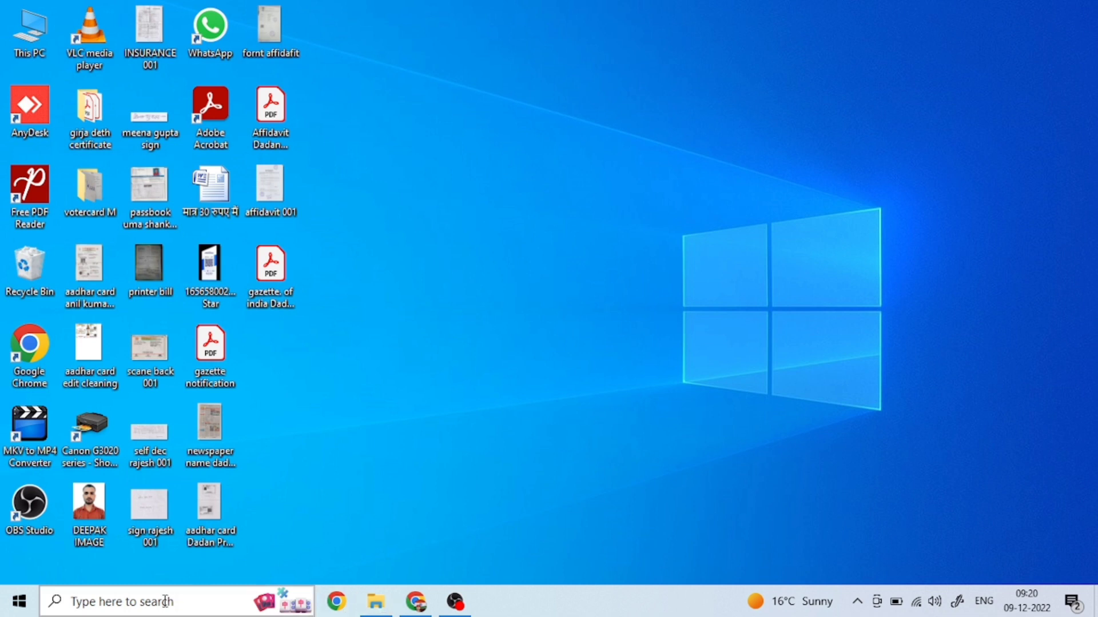
click(159, 601)
text(con)
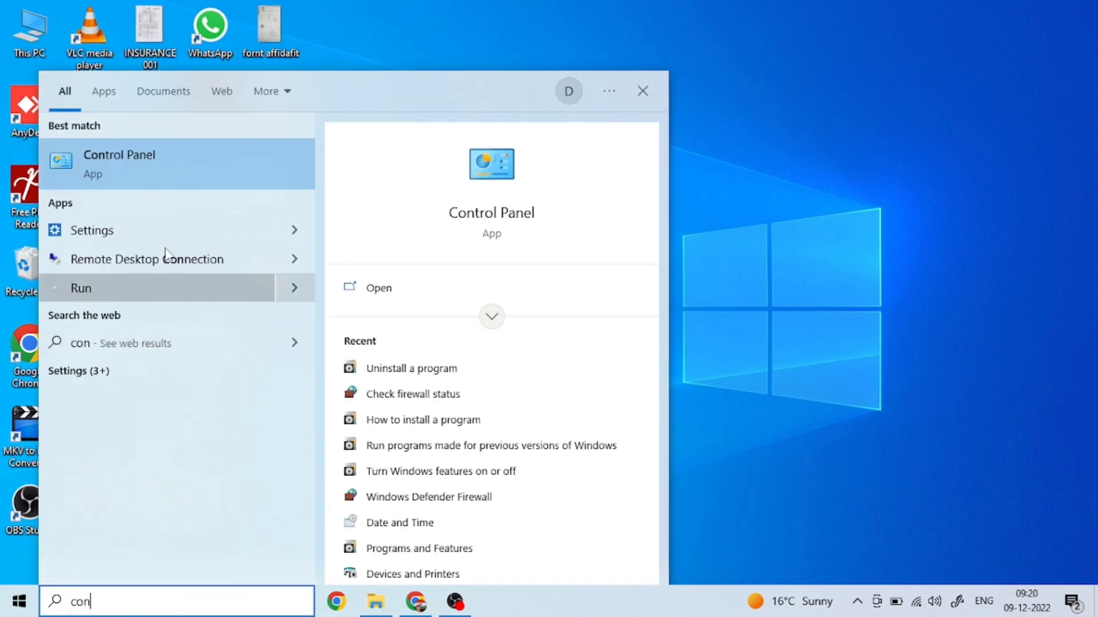
click(166, 166)
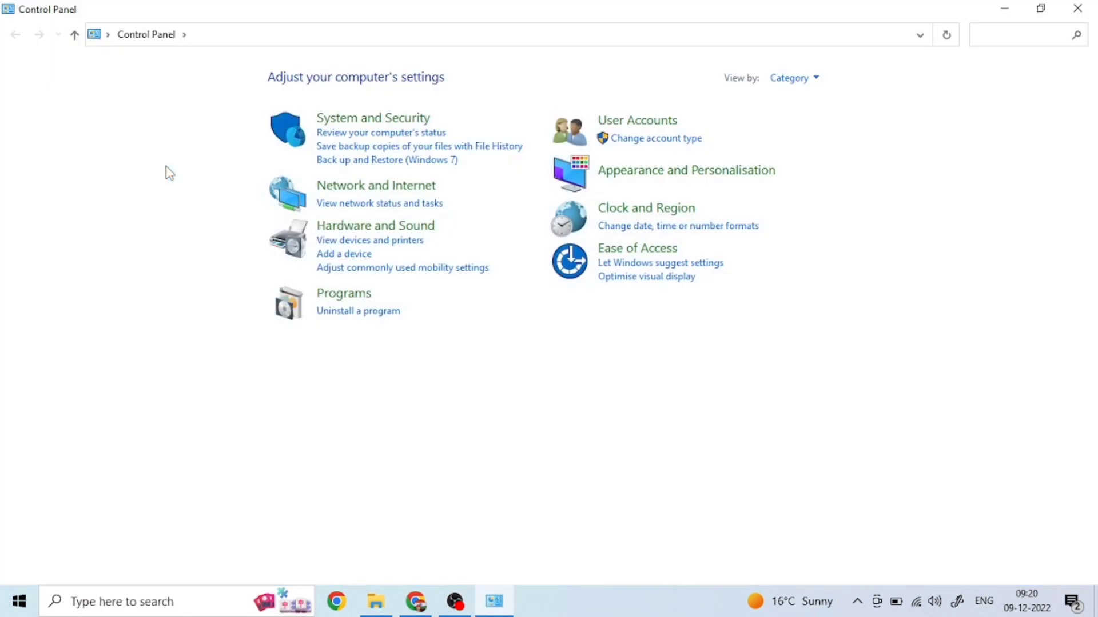
click(792, 78)
click(803, 123)
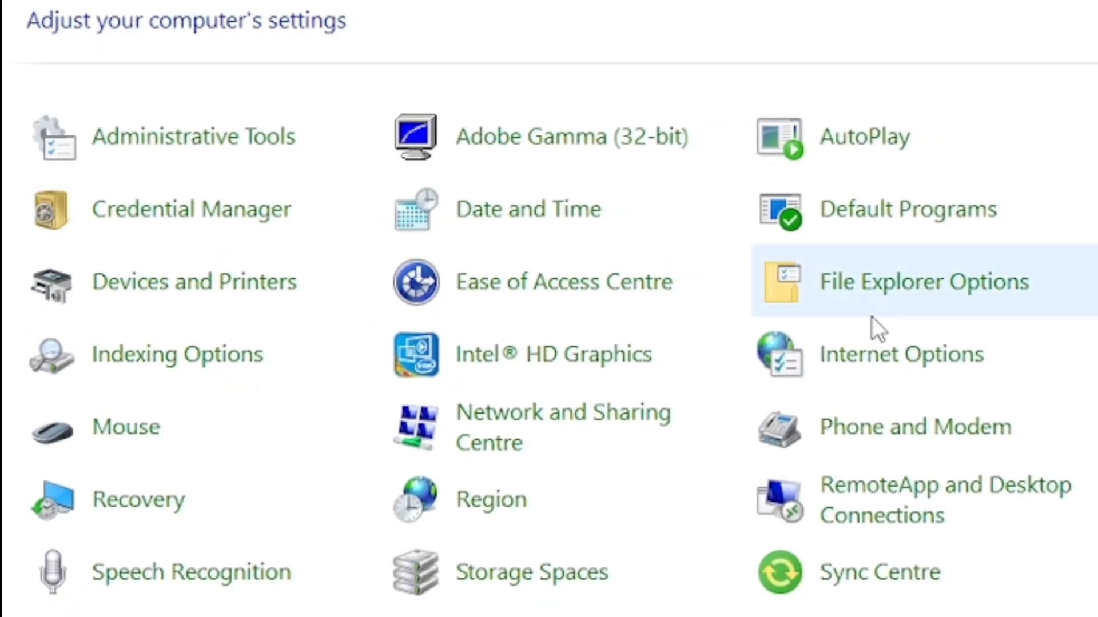
click(243, 288)
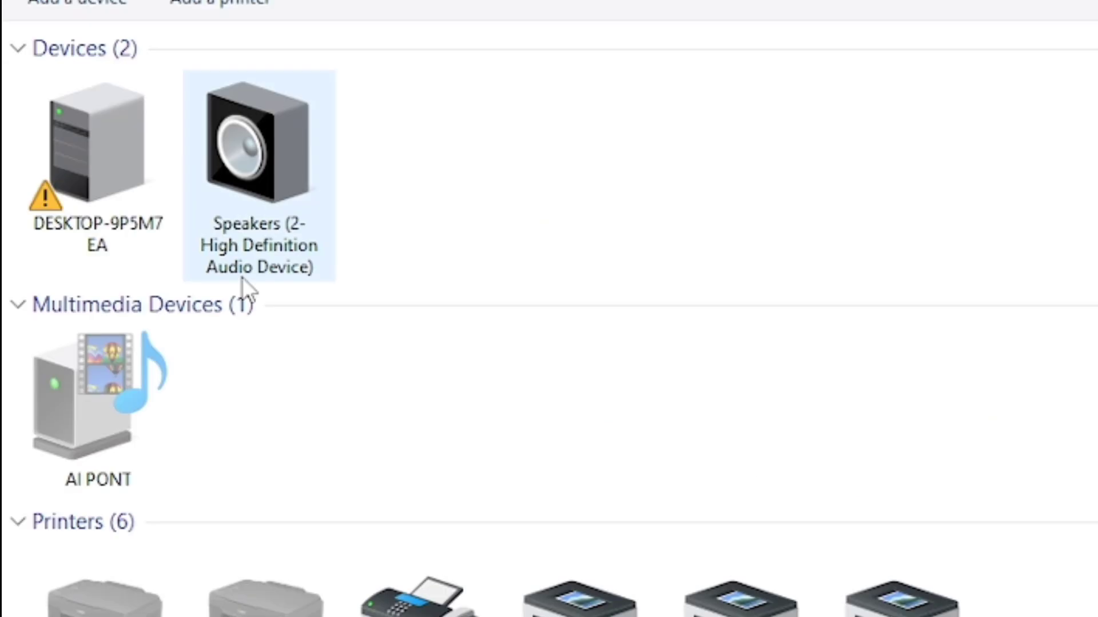
Step: Remove the MFS100 device listed under Unspecified and confirm the removal
scroll(549, 343, down, 2)
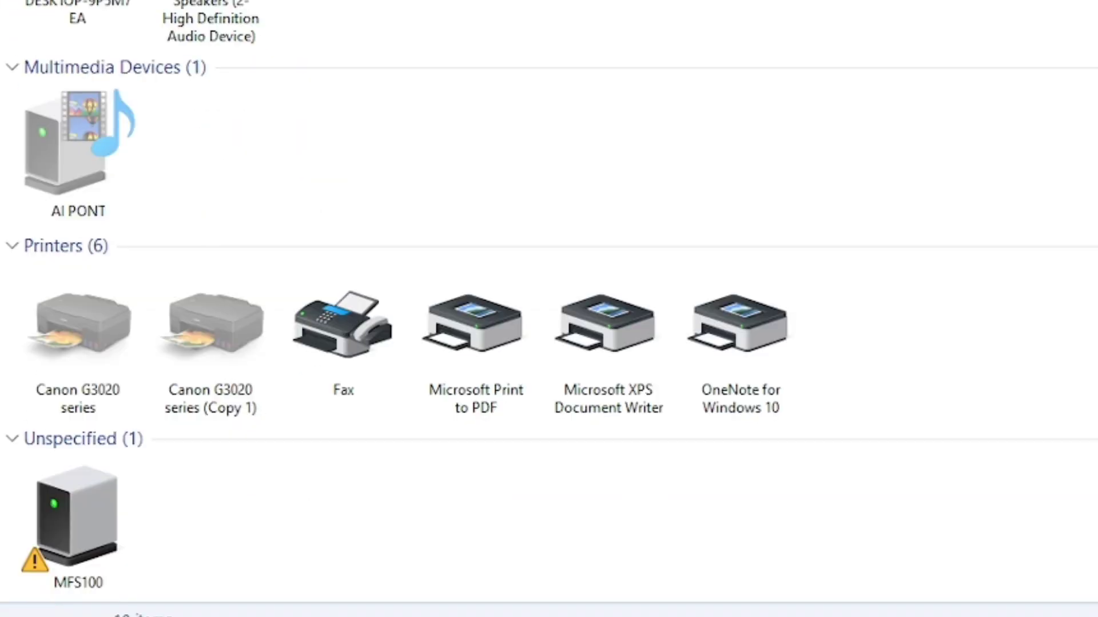
right_click(56, 516)
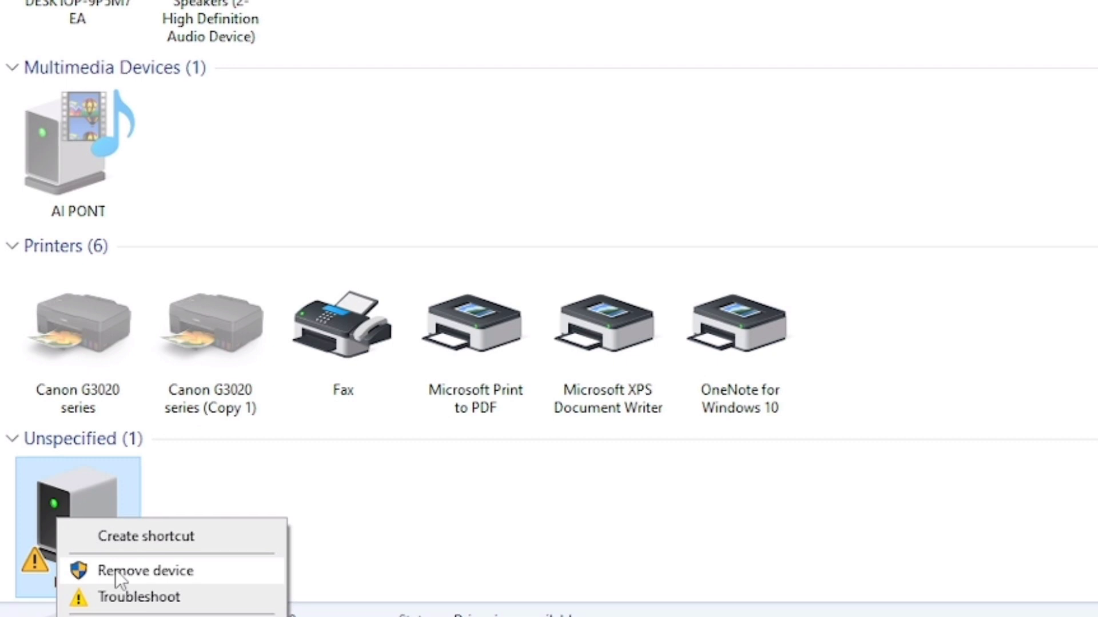
click(115, 571)
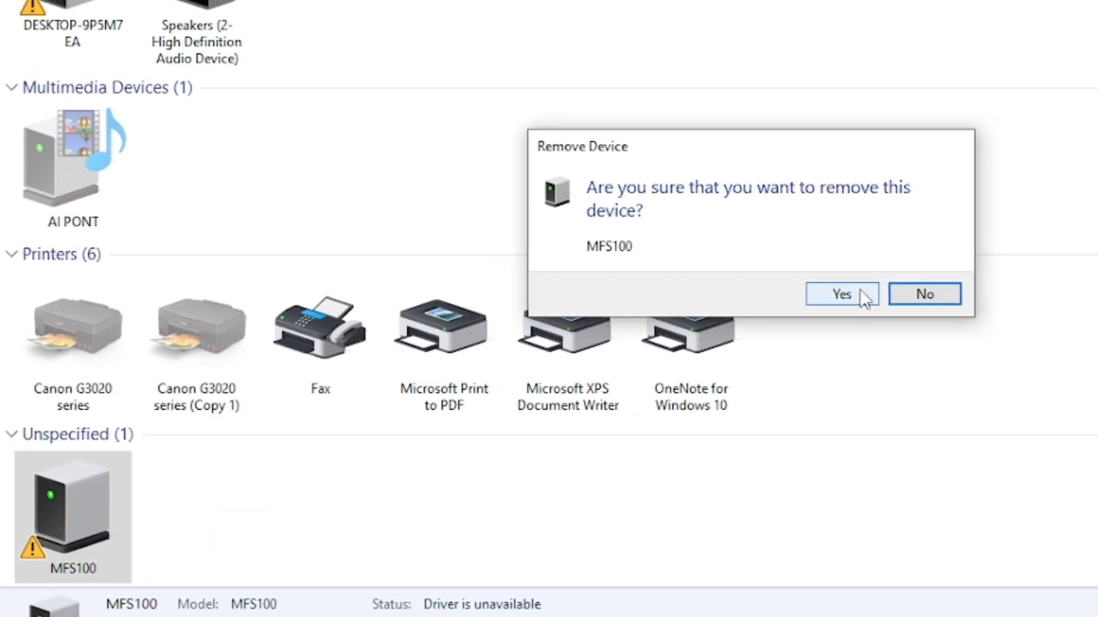
click(874, 293)
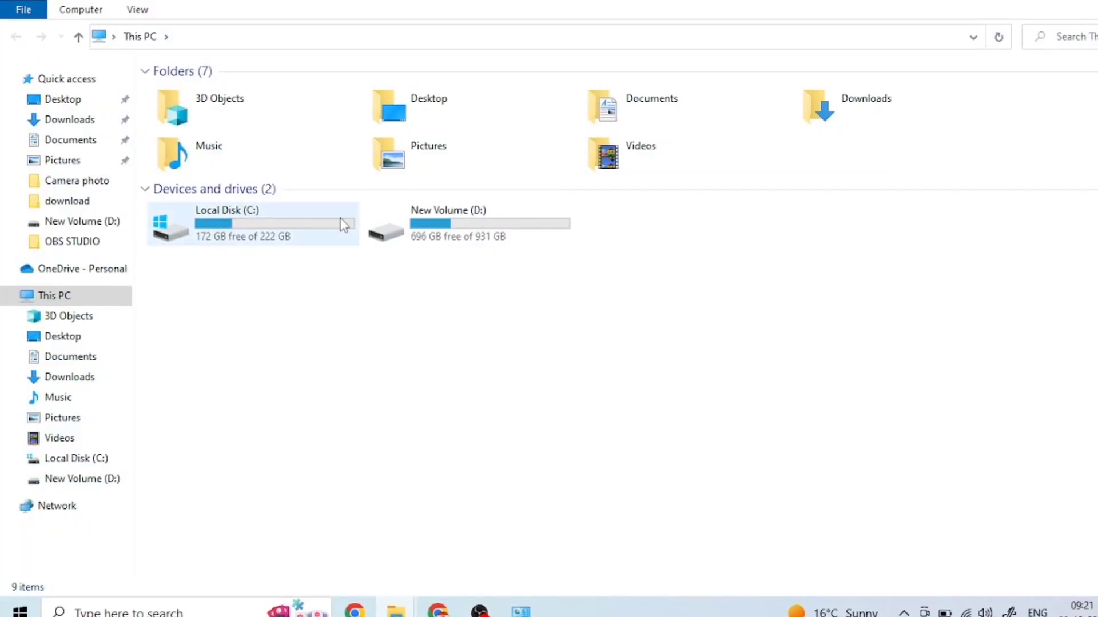
Step: Install the Microsoft Visual C++ 2013 Redistributable (x86) from vcredist_x86 in Downloads, accepting the license terms
click(68, 377)
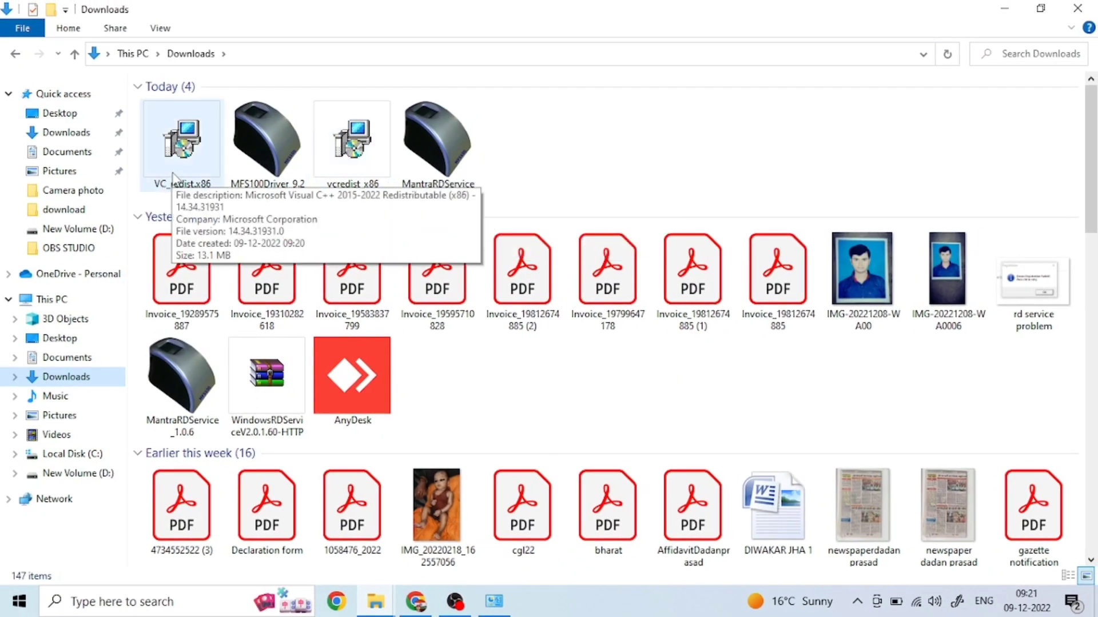
double_click(351, 161)
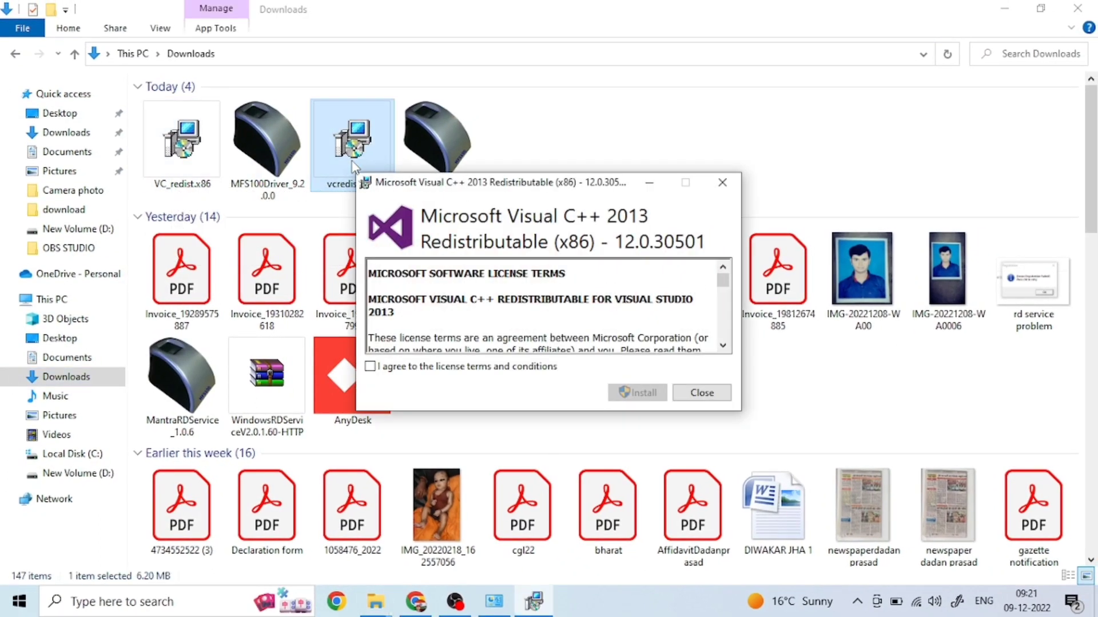
click(370, 366)
click(640, 392)
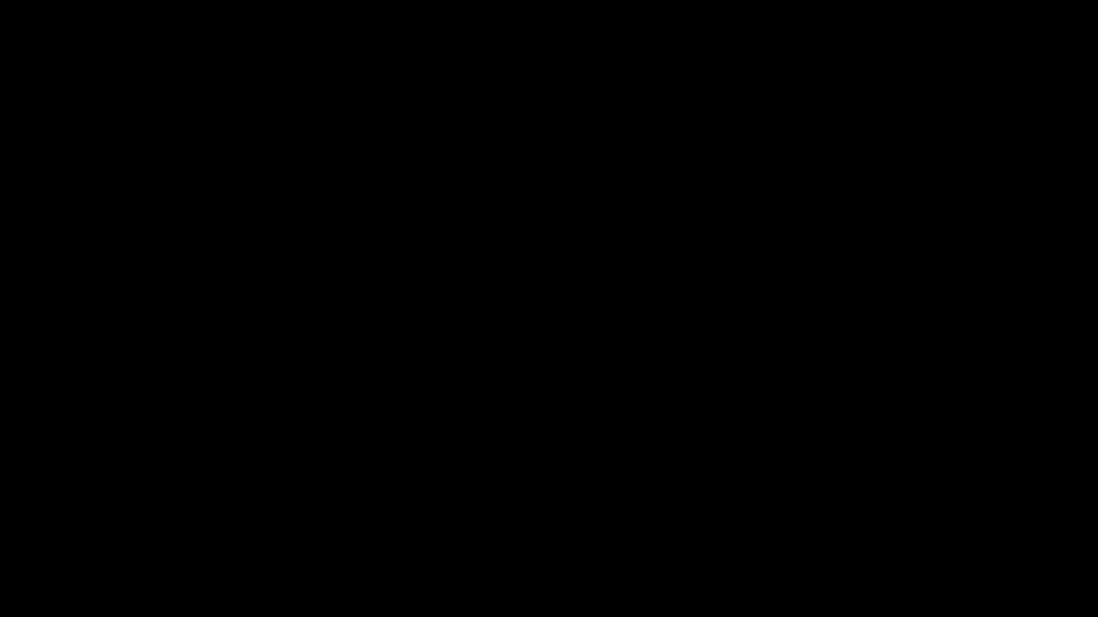
click(490, 412)
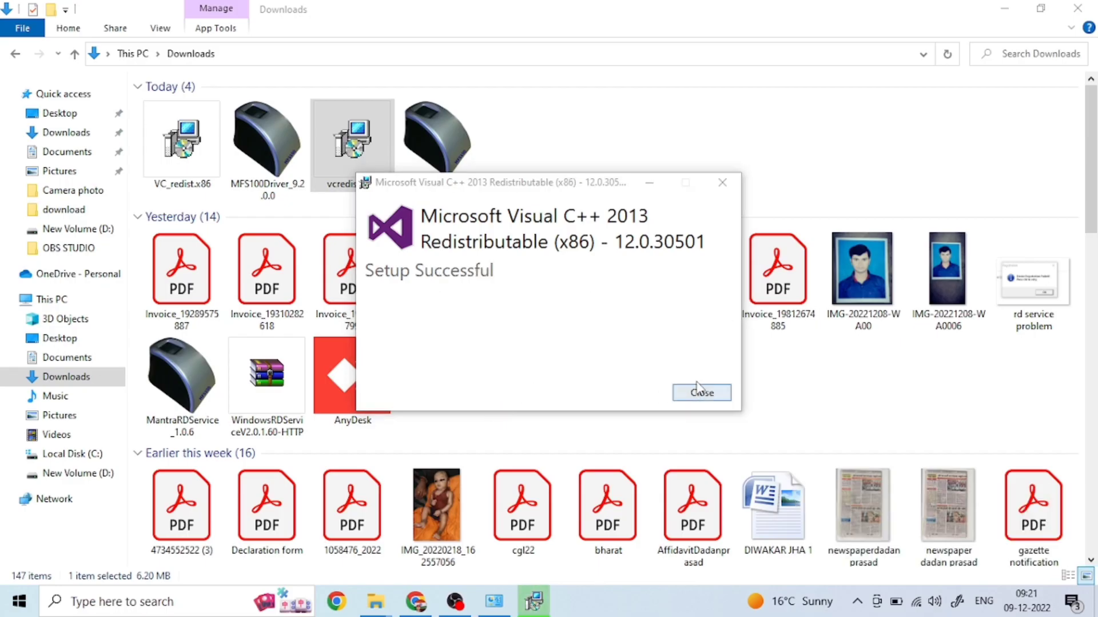
click(700, 394)
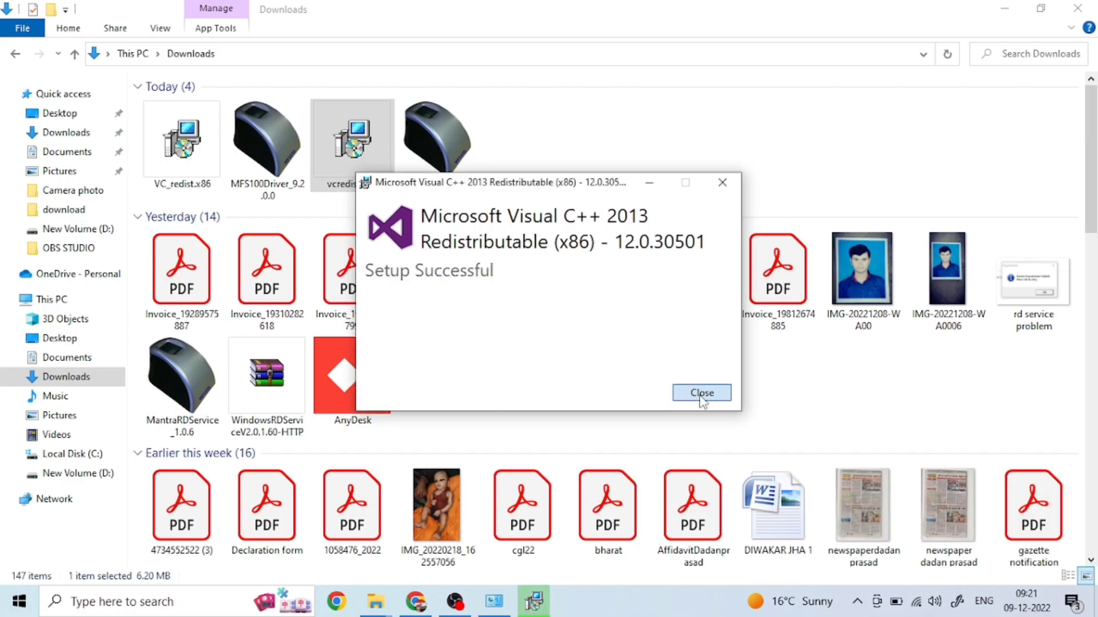
Step: Install the Microsoft Visual C++ 2015-2022 Redistributable (x86) from VC_redist.x86, accepting the license terms
double_click(186, 150)
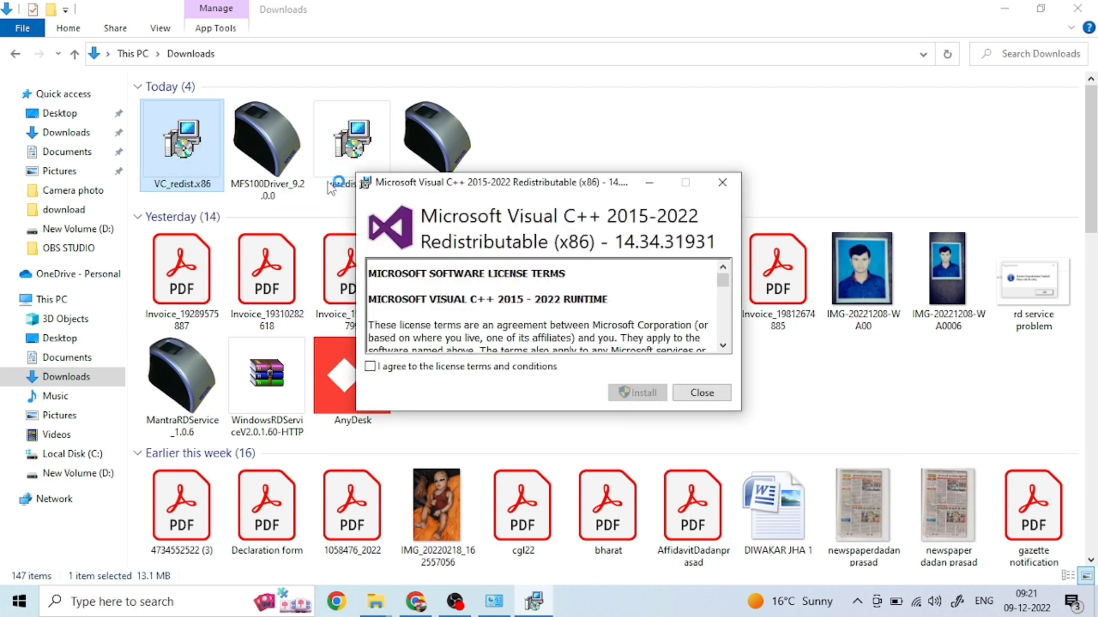
click(370, 366)
click(640, 393)
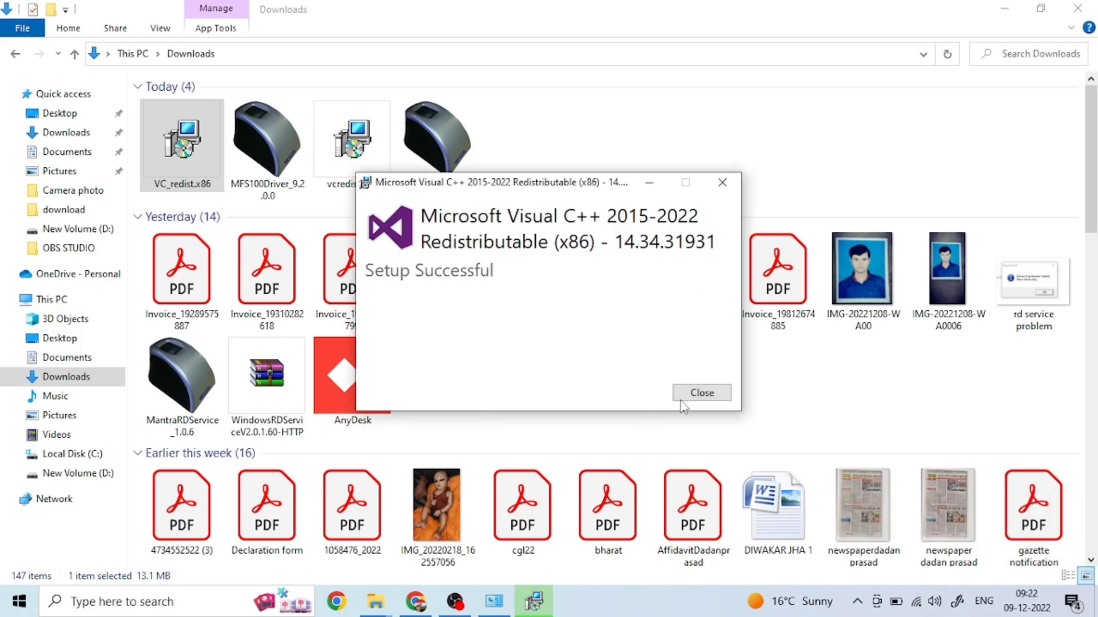
click(698, 394)
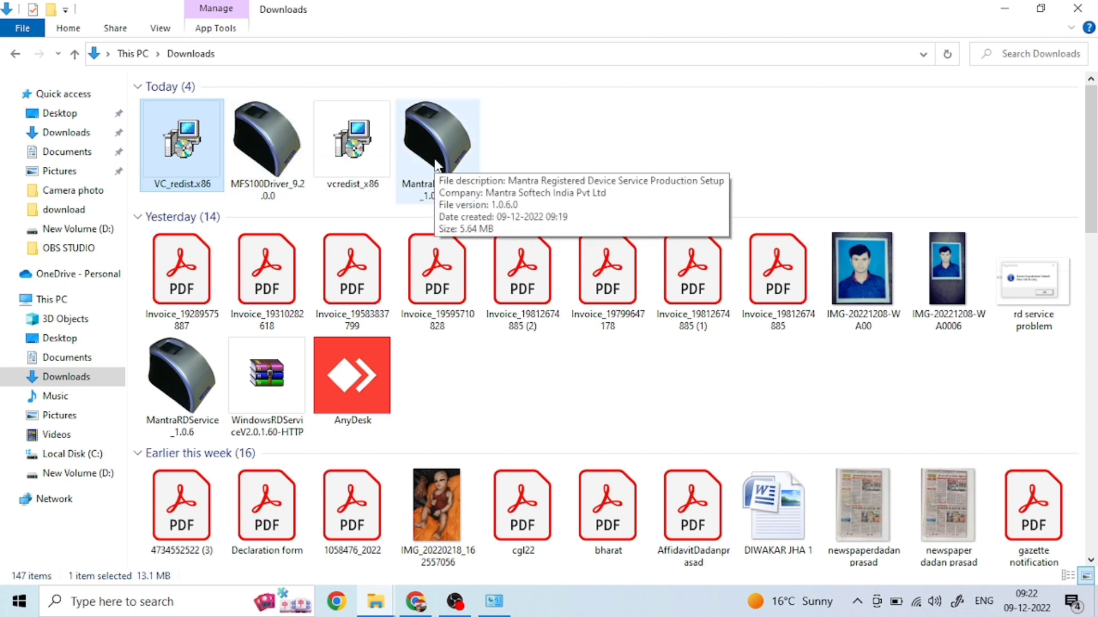
Step: Install Mantra Registered Device Service from MantraRDService_1.0.6 (1) with the default Start Menu folder
click(437, 165)
double_click(438, 166)
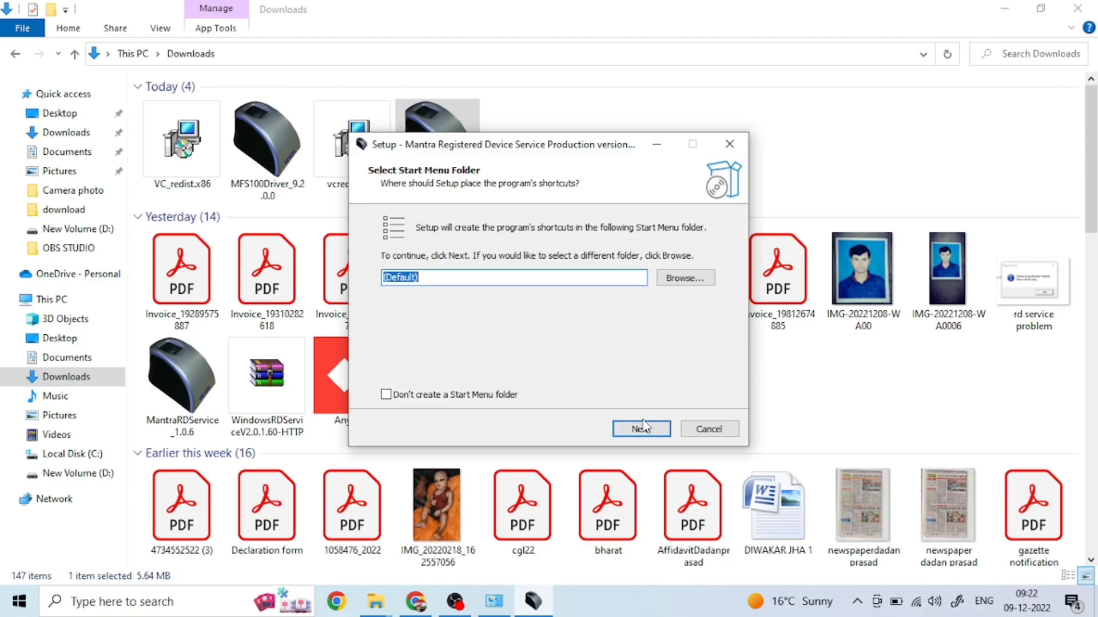
click(642, 428)
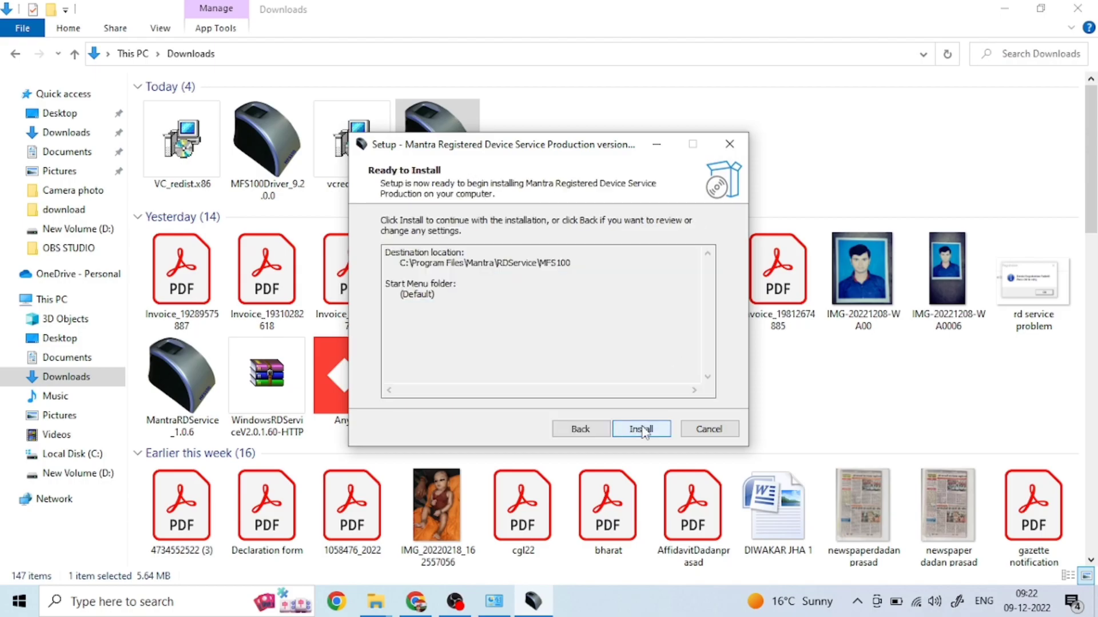
click(642, 429)
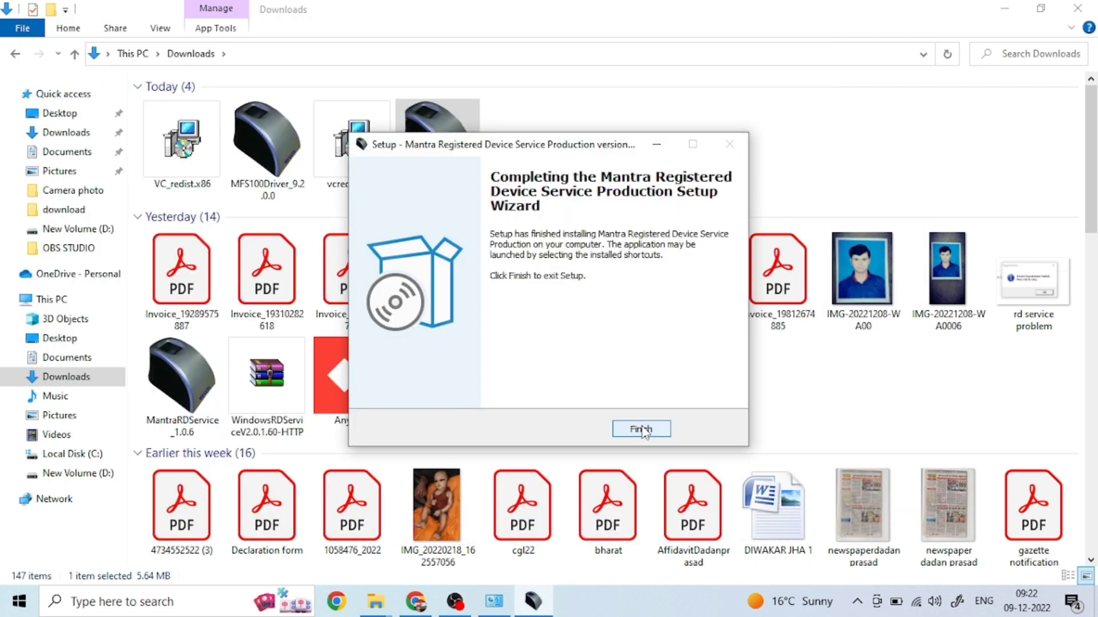
click(642, 429)
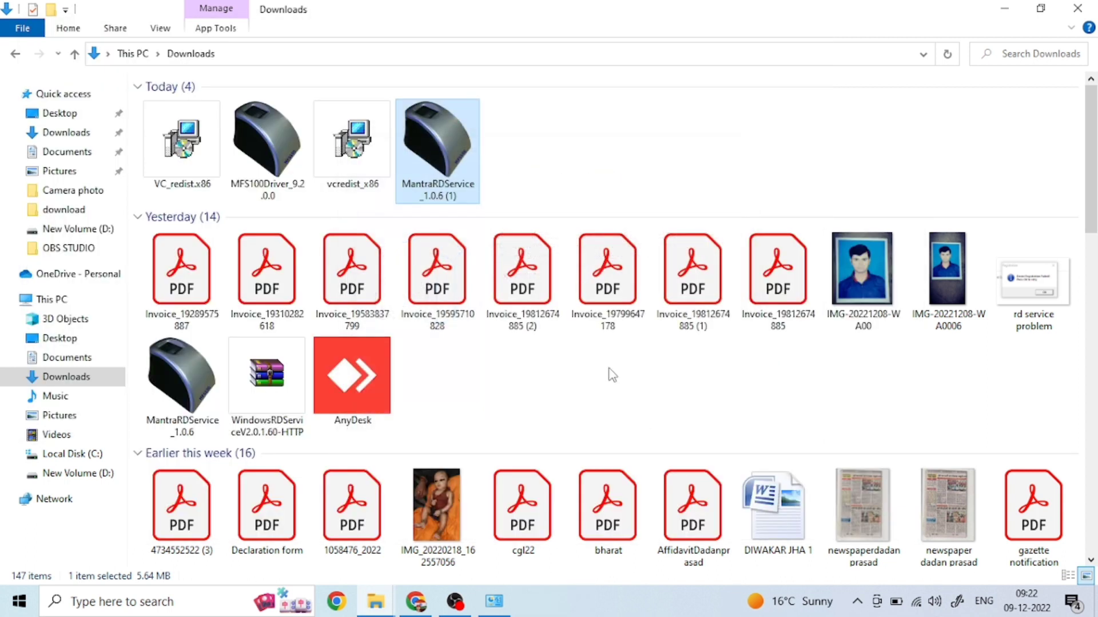
Step: Run the MFS100Driver_9.2.0.0 setup, allow it to make changes, and install the driver
double_click(280, 126)
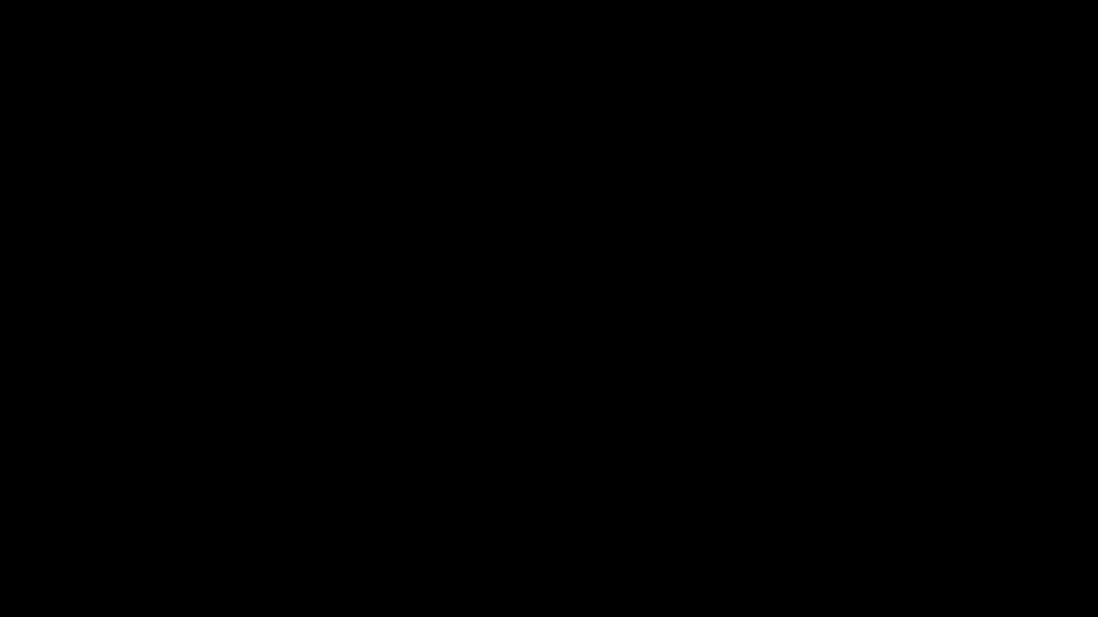
click(472, 410)
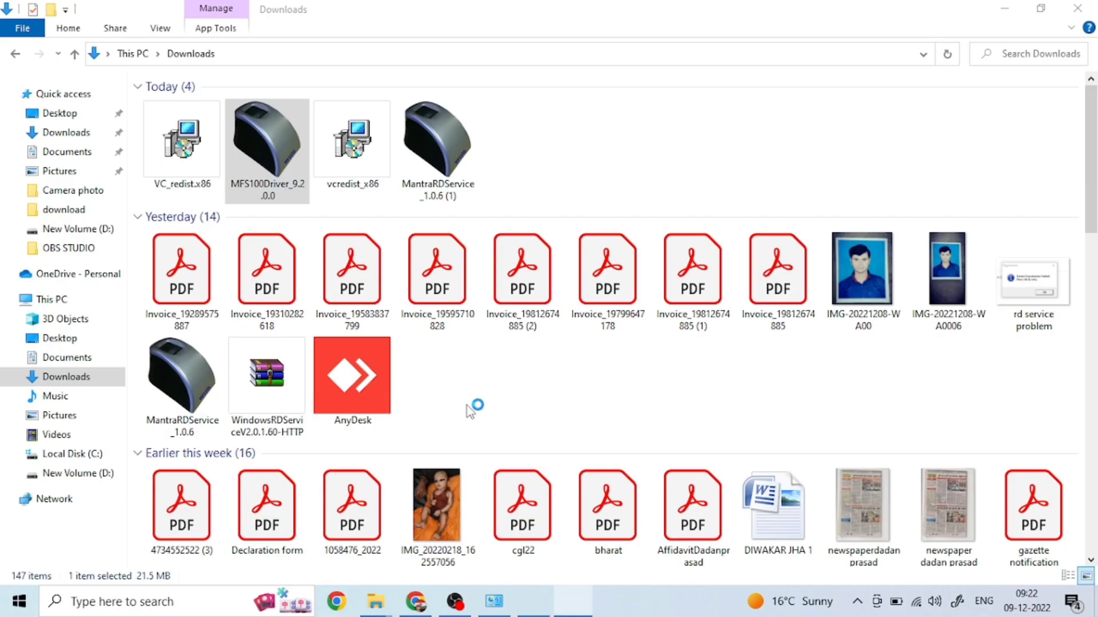
click(639, 430)
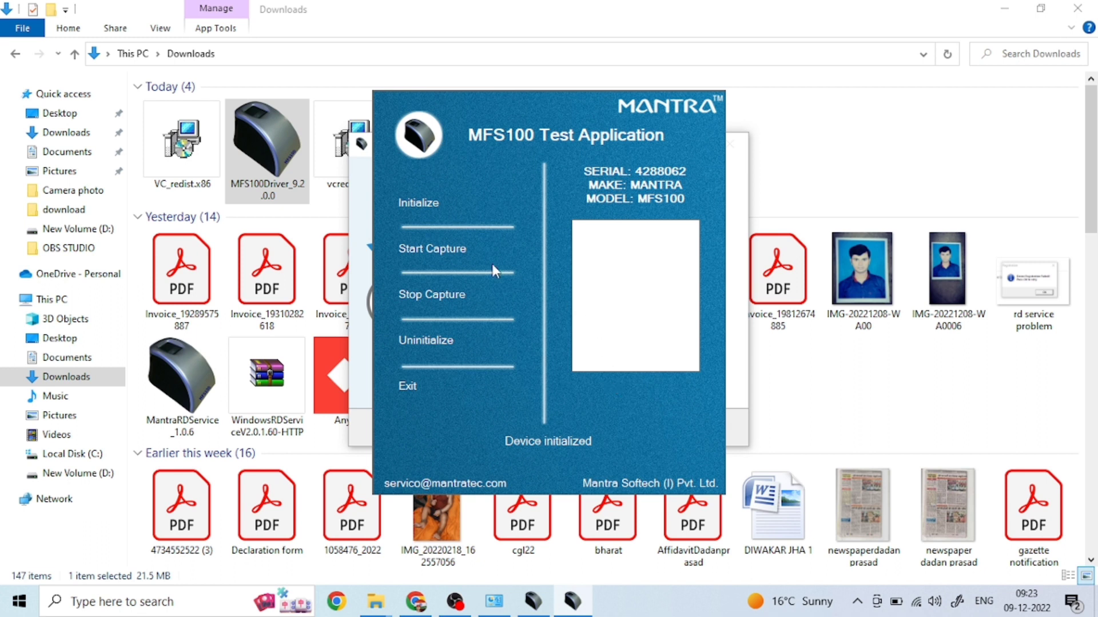
Step: Capture a fingerprint twice in the MFS100 Test Application, dismissing the message after each capture
click(432, 250)
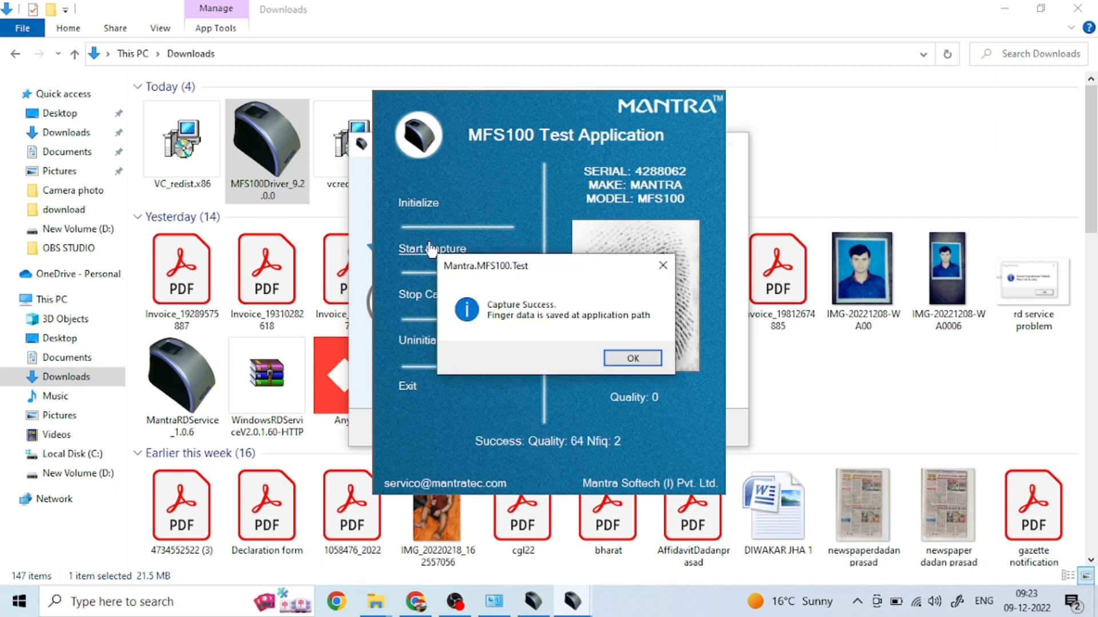
click(636, 360)
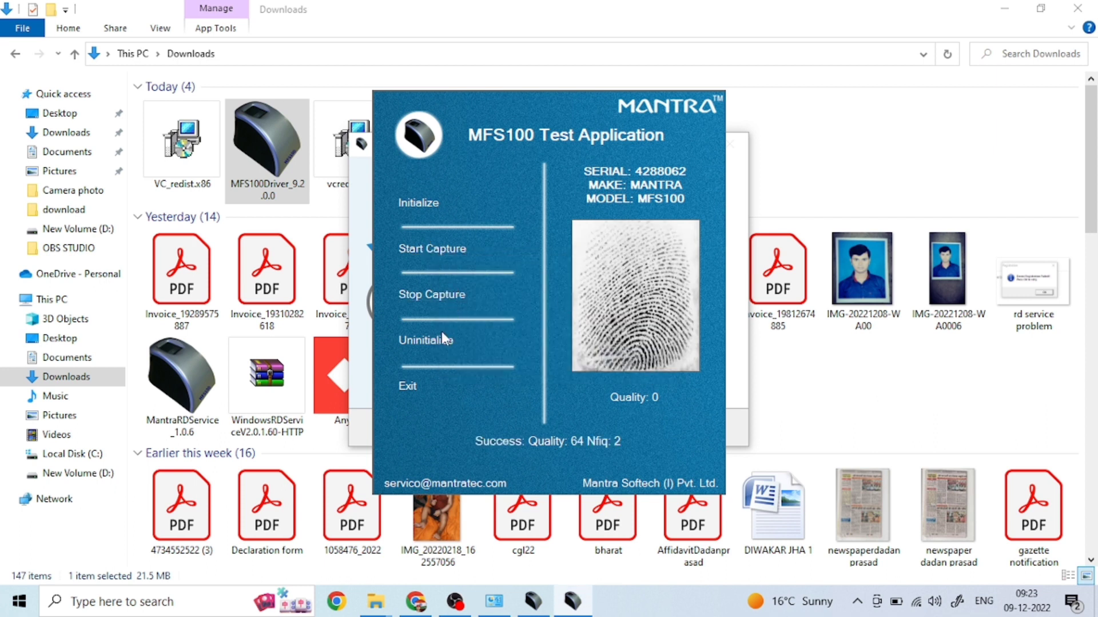
click(438, 251)
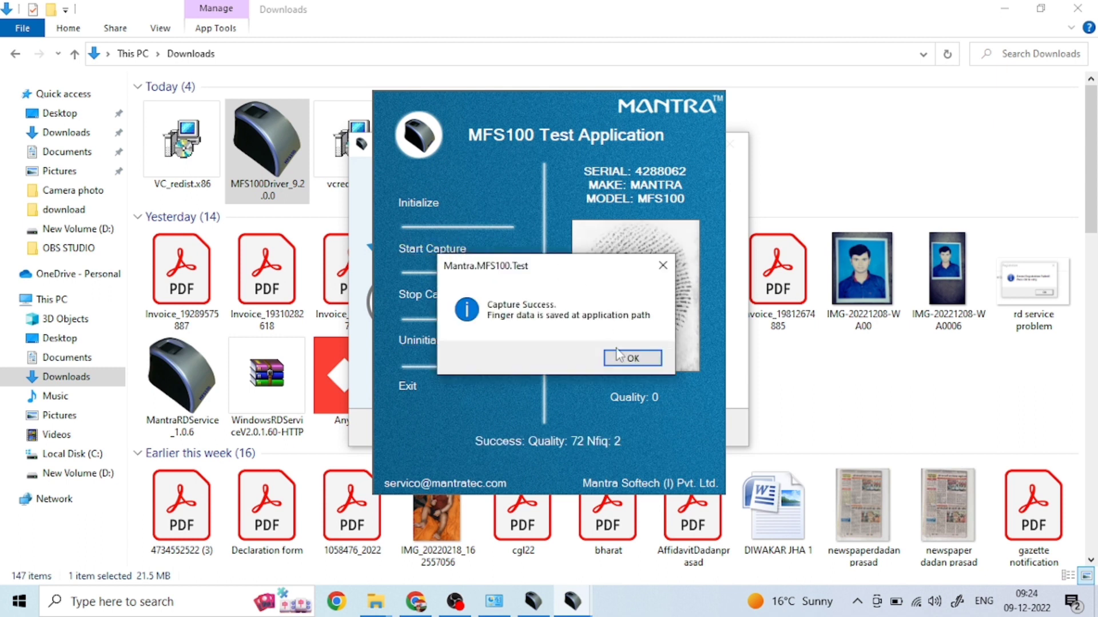
click(632, 359)
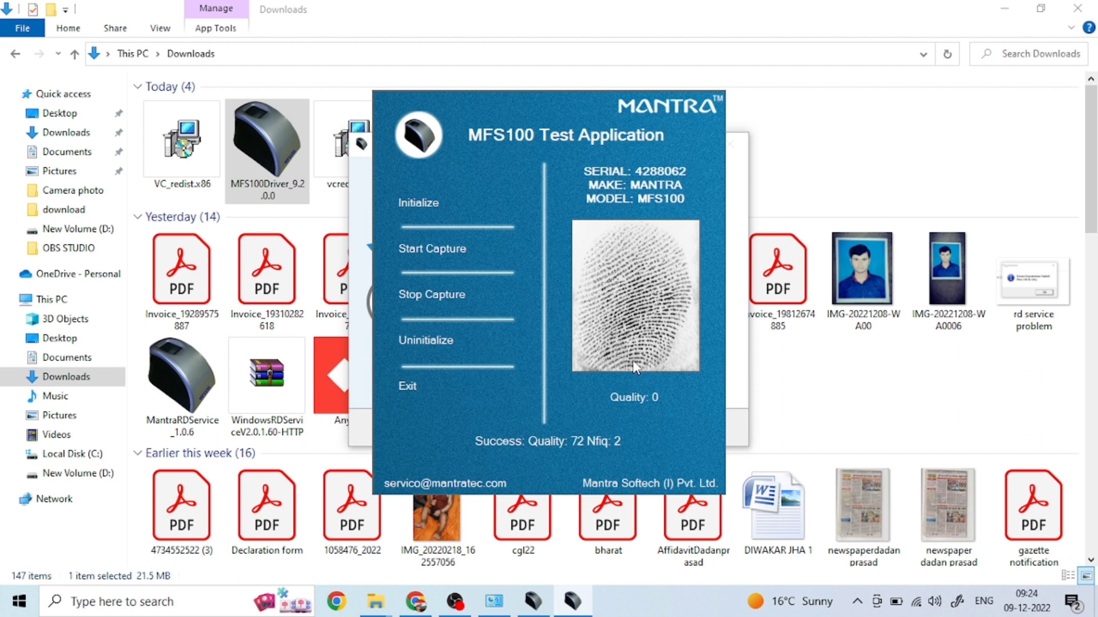
Step: Close the Downloads window and finish the MFS100 driver setup wizard
click(771, 121)
click(163, 358)
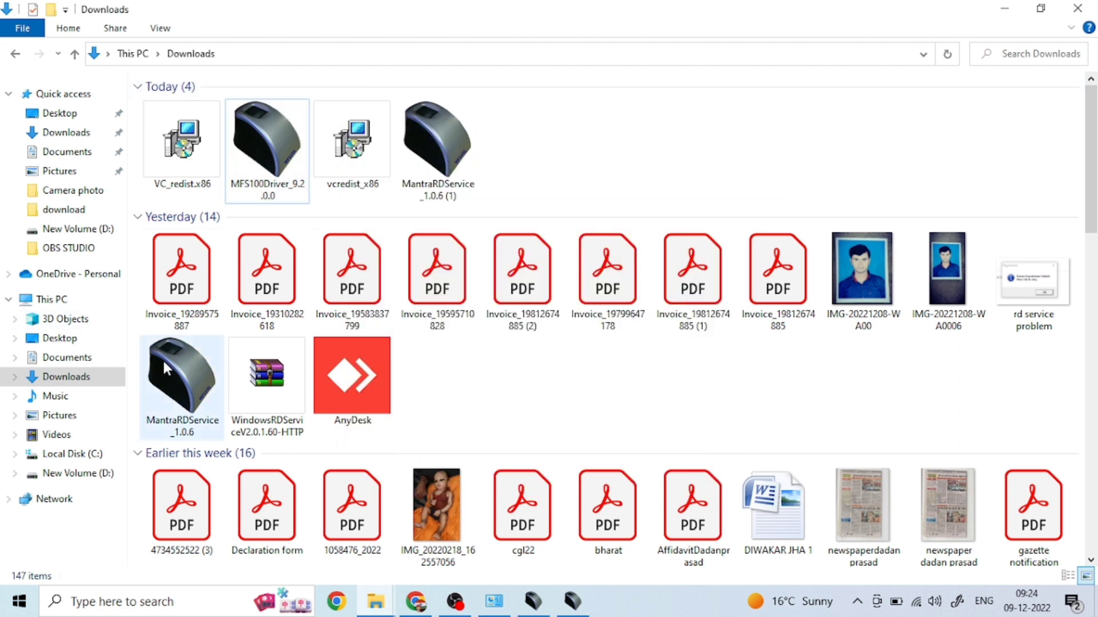
key(Delete)
click(1077, 8)
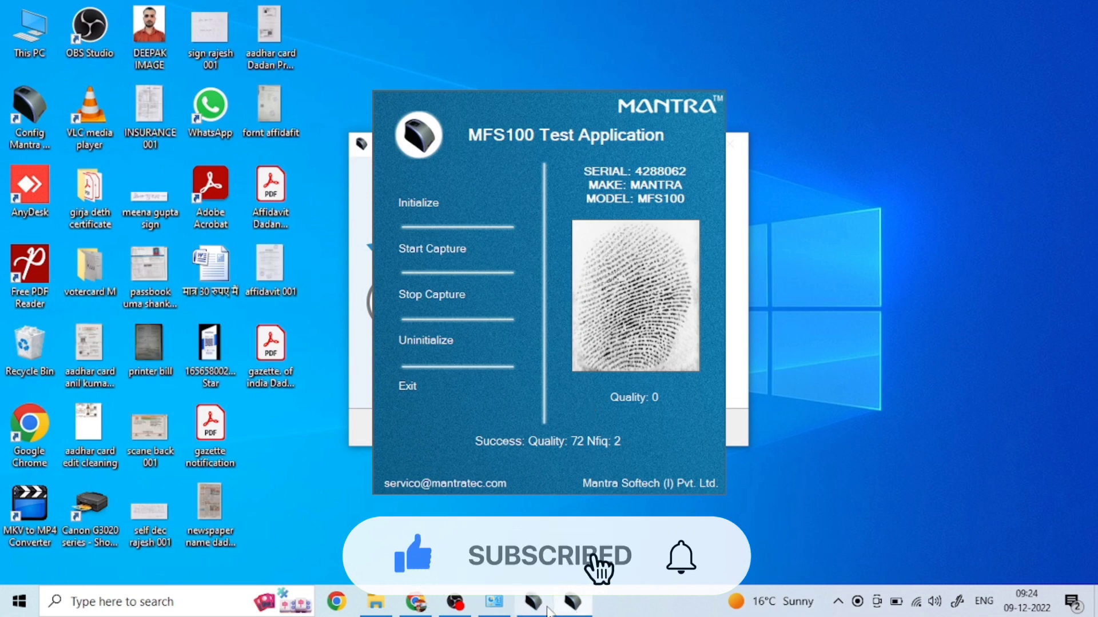
click(573, 604)
click(651, 430)
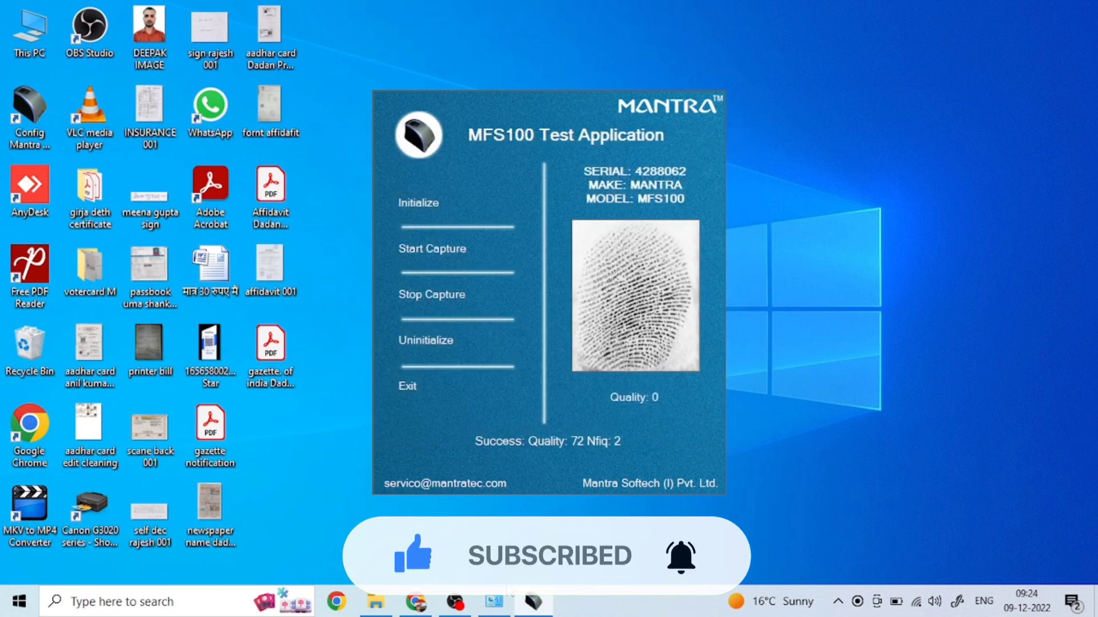
Step: Return to Devices and Printers and check the MFS100 device's status under Unspecified
click(494, 602)
scroll(1072, 215, down, 2)
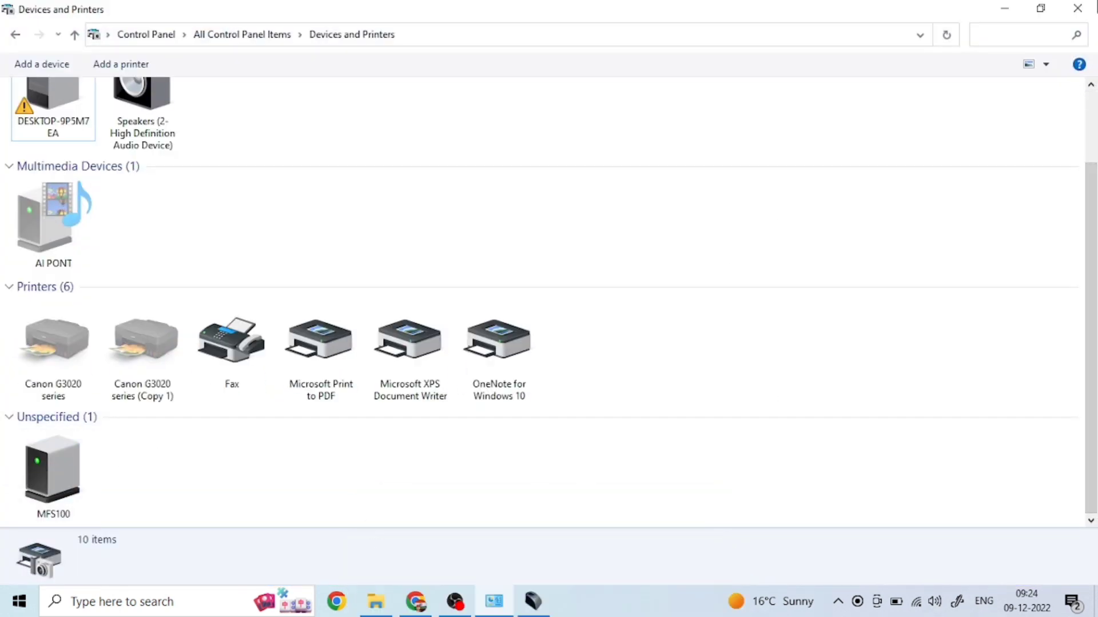
Step: Close Devices and Printers, open AEPS Withdraw with the AEPS - KING server in Spay India, and check the MANTRA device
click(1077, 8)
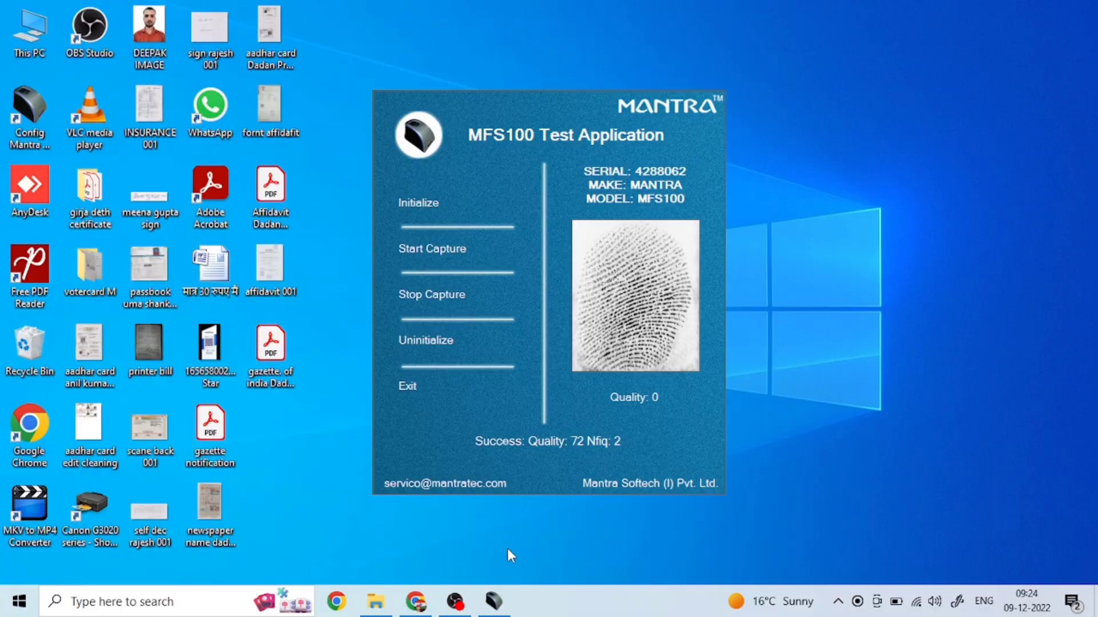
click(415, 601)
click(296, 378)
click(472, 430)
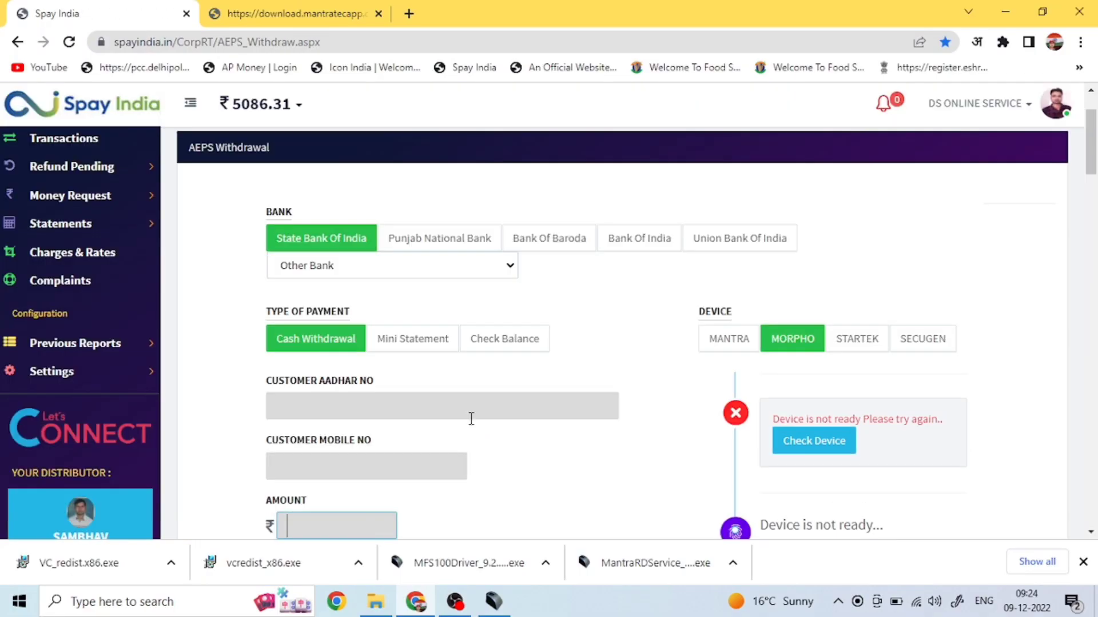
click(723, 342)
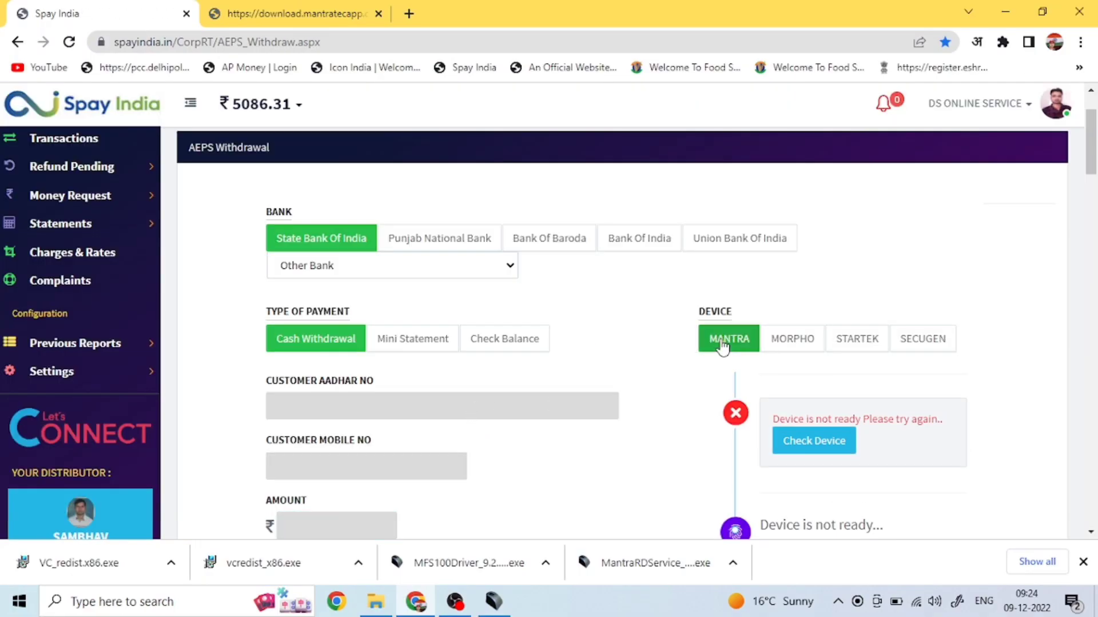
click(815, 449)
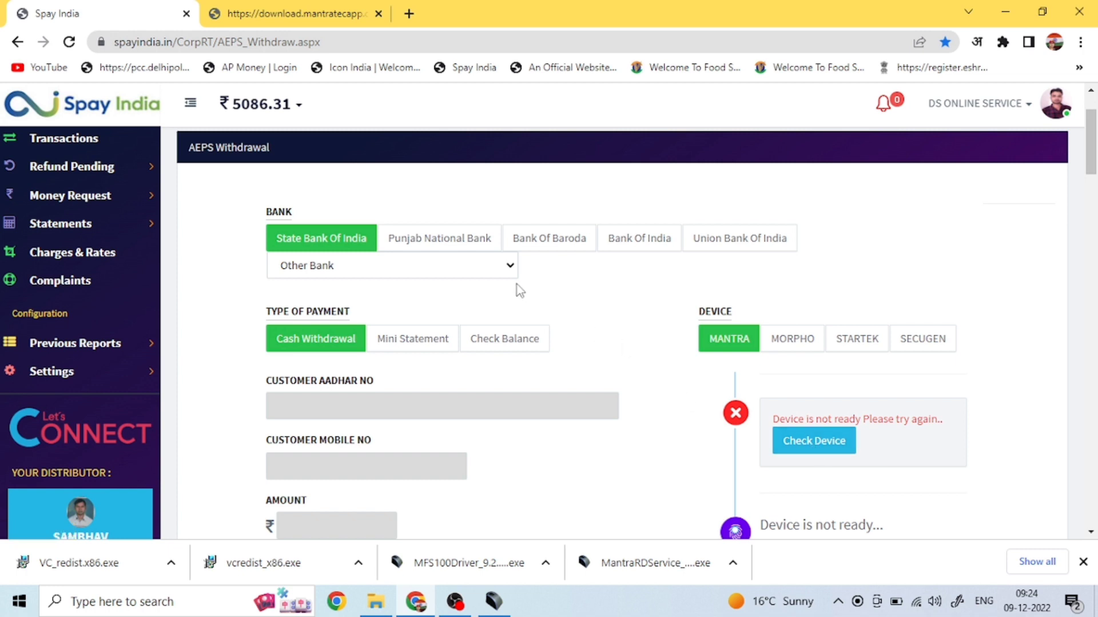
Step: Reopen the AEPS - KING withdrawal page from the Spay India dashboard and check the MANTRA device again
scroll(1091, 171, up, 2)
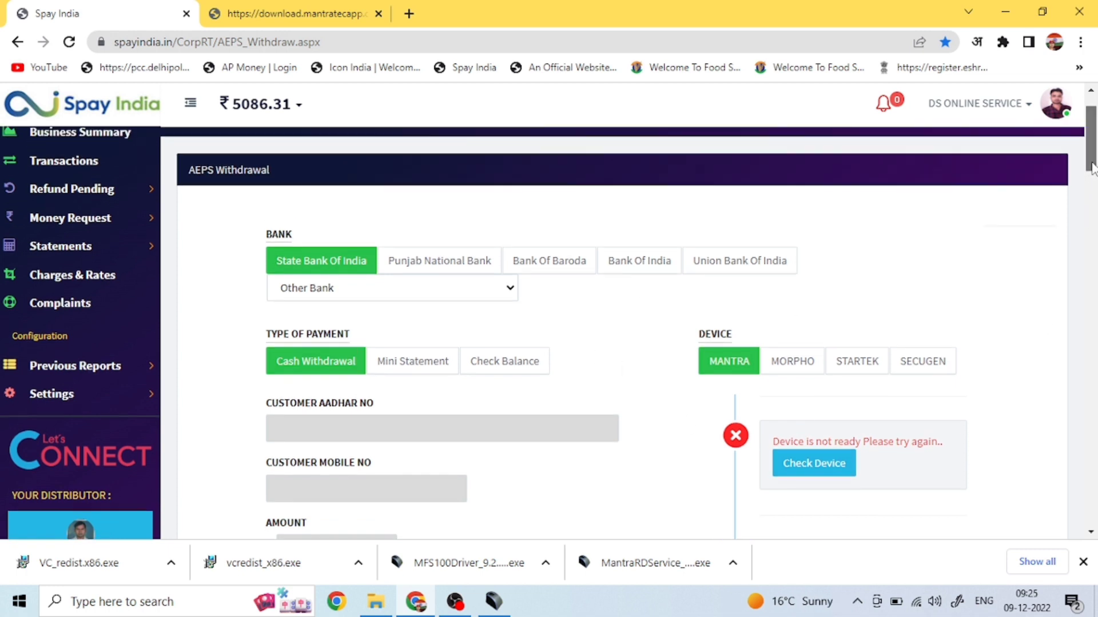
click(105, 163)
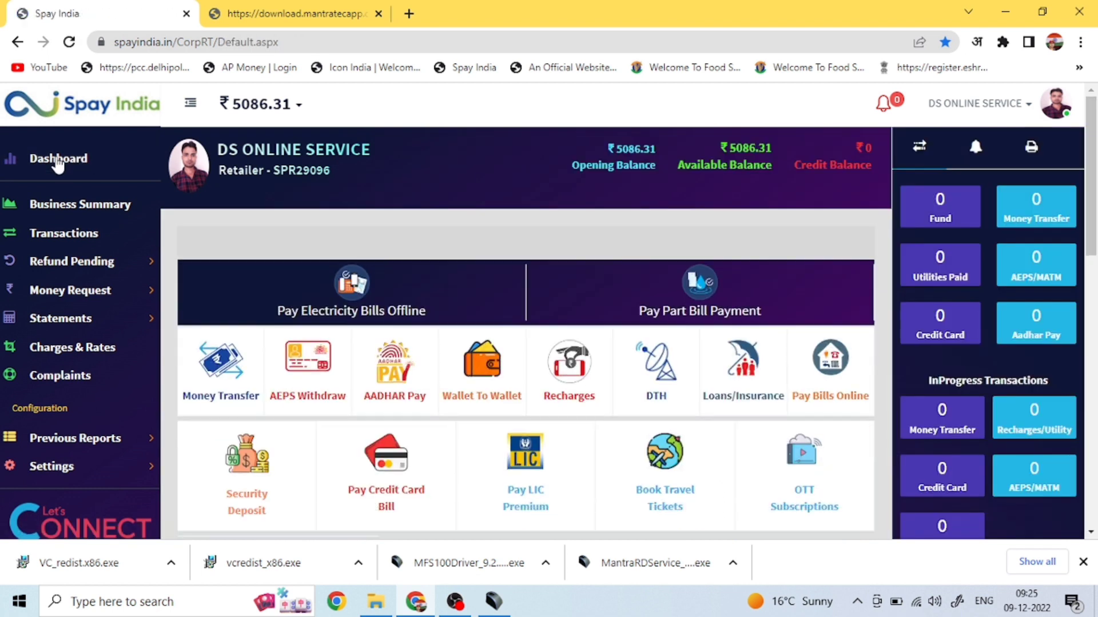
click(314, 380)
click(453, 420)
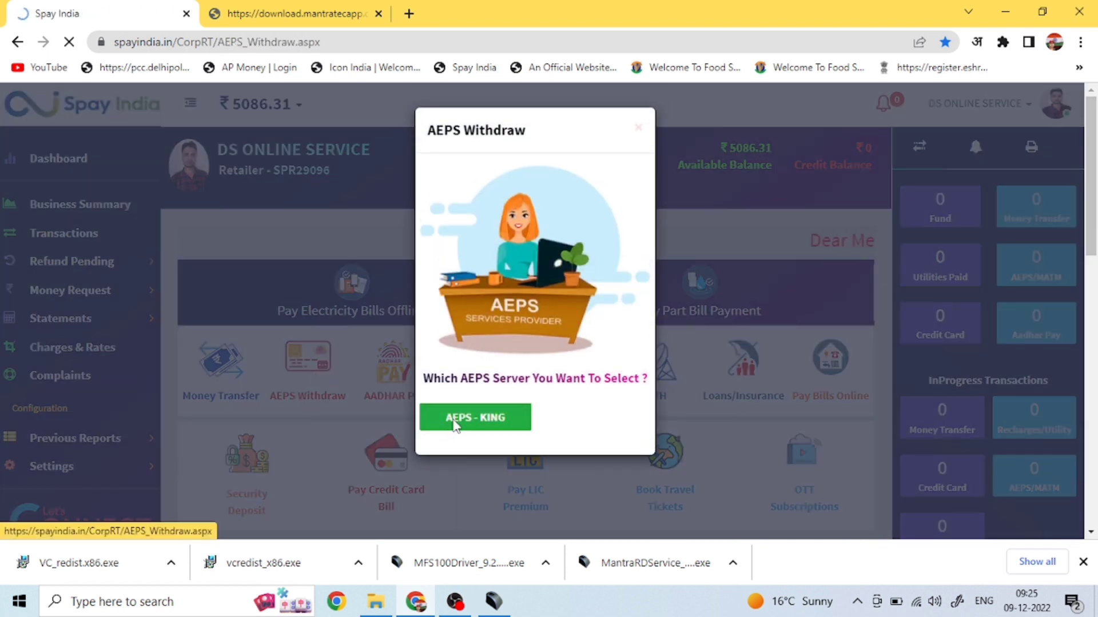
click(723, 345)
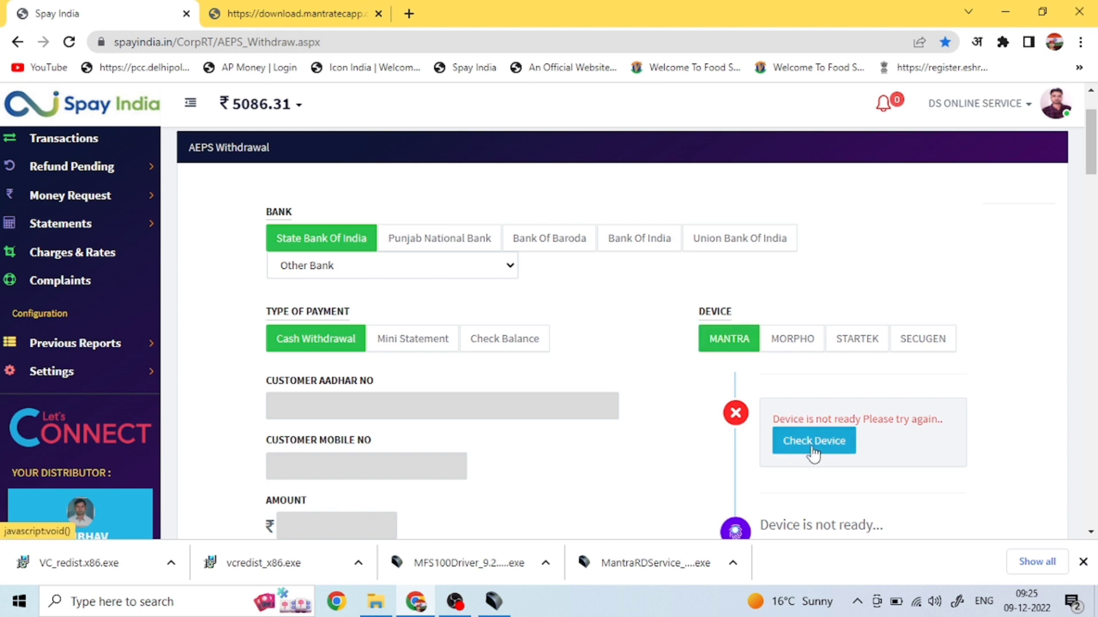
Step: Close the Chrome window and start a fingerprint capture in the MFS100 Test Application
click(1082, 562)
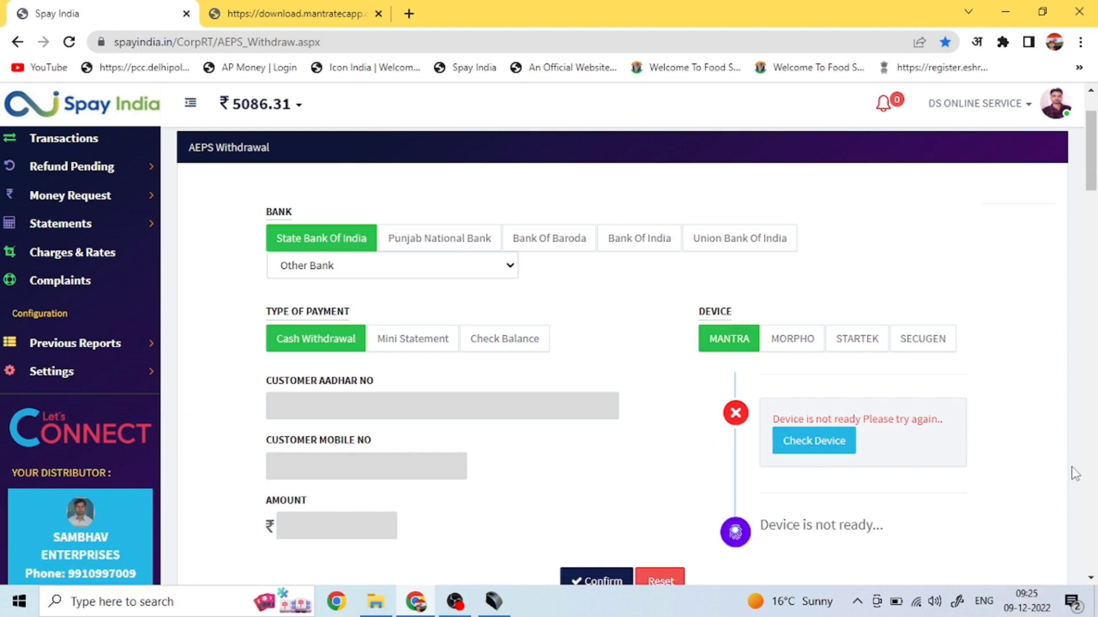
scroll(743, 364, down, 3)
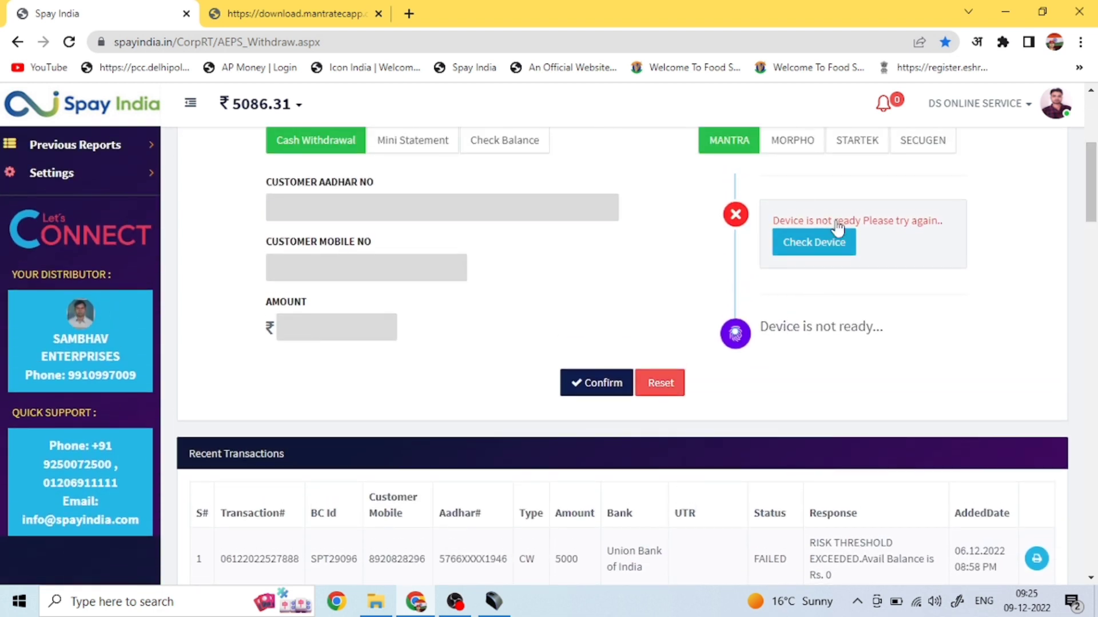
click(1079, 12)
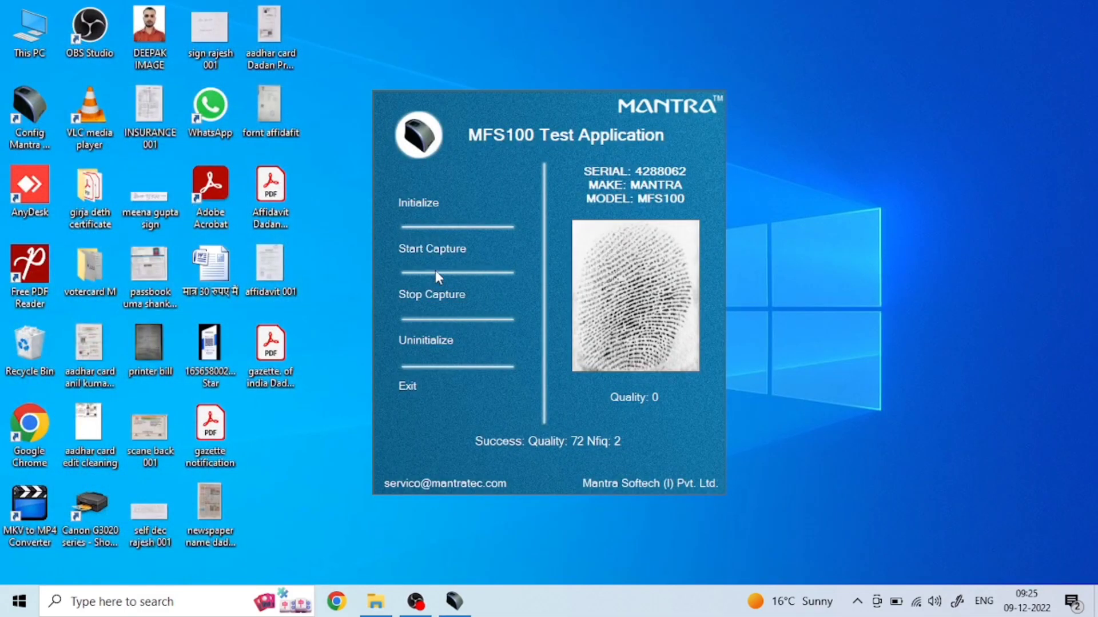
click(434, 250)
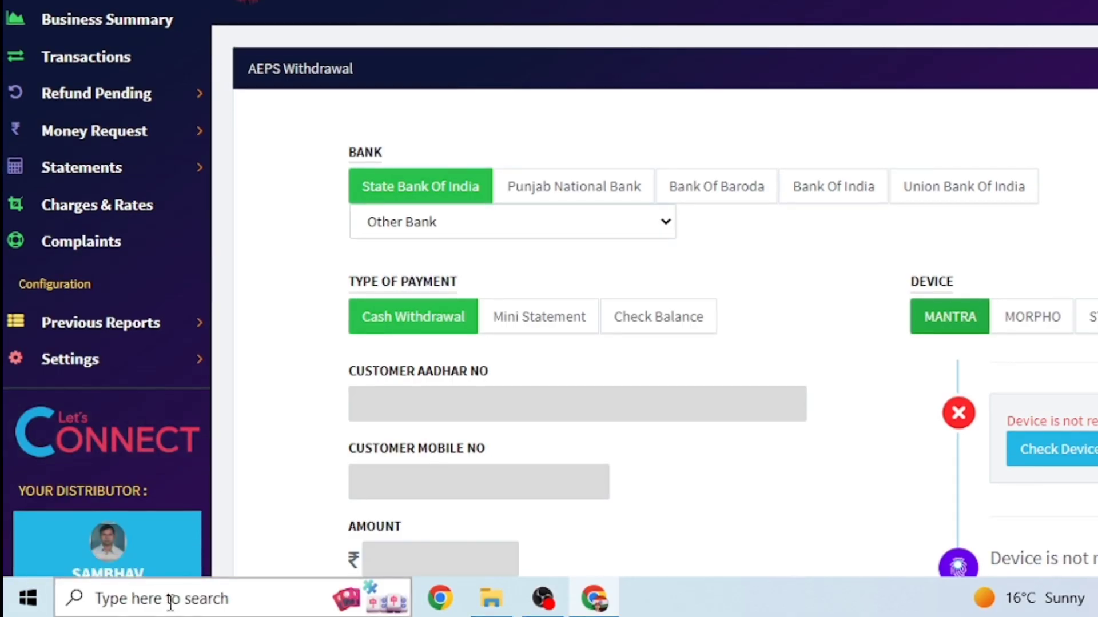
Step: Open the Windows Services app and restart the Mantra AVDM service
click(171, 602)
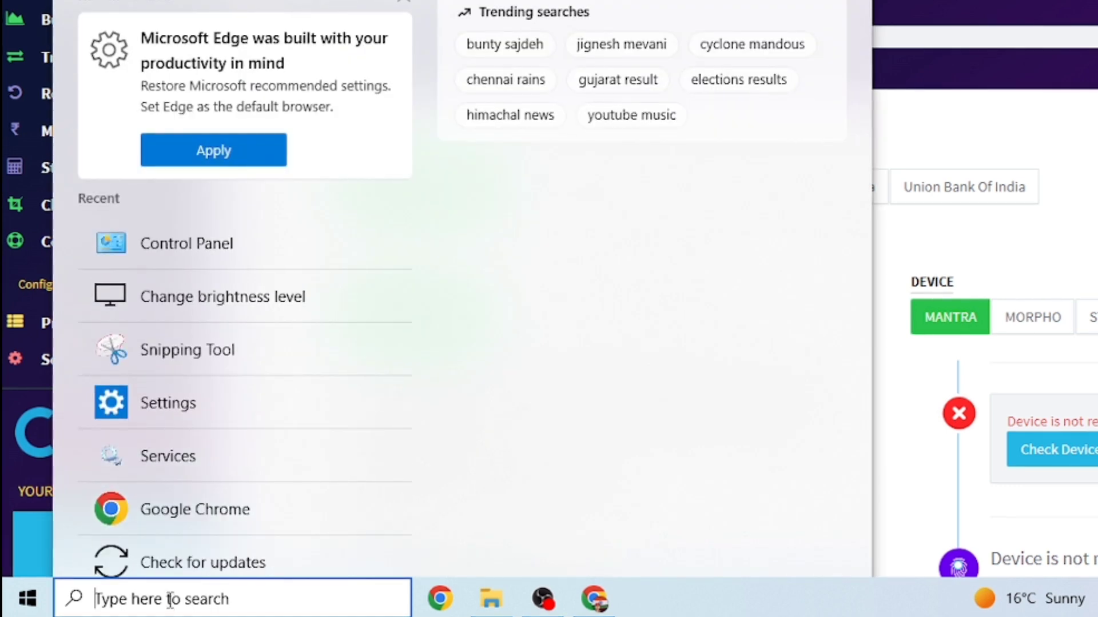
text(ser)
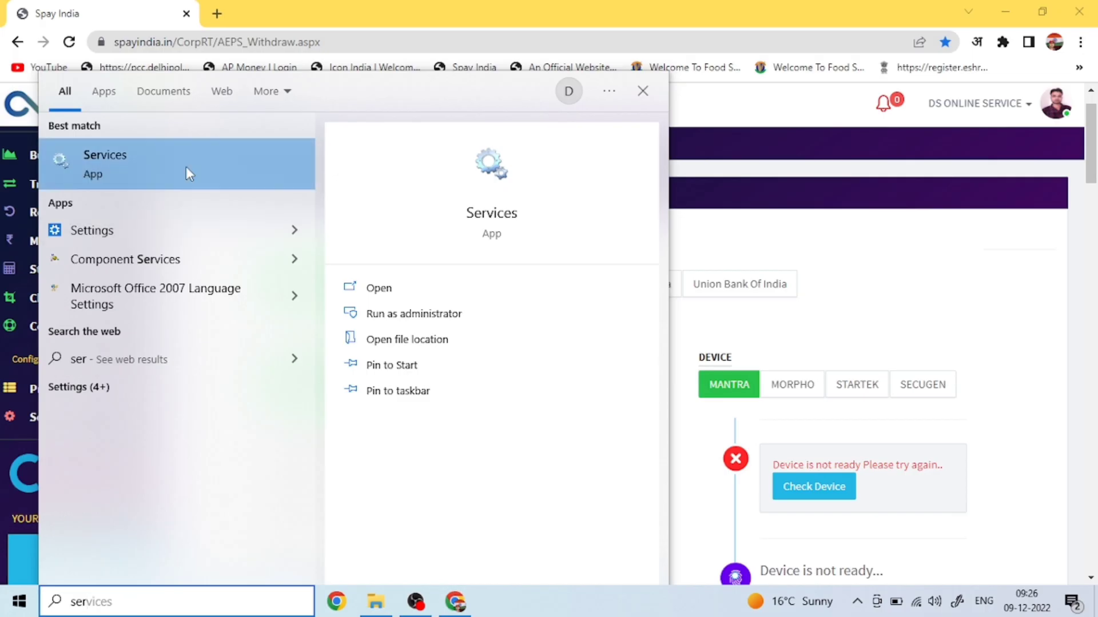
click(244, 42)
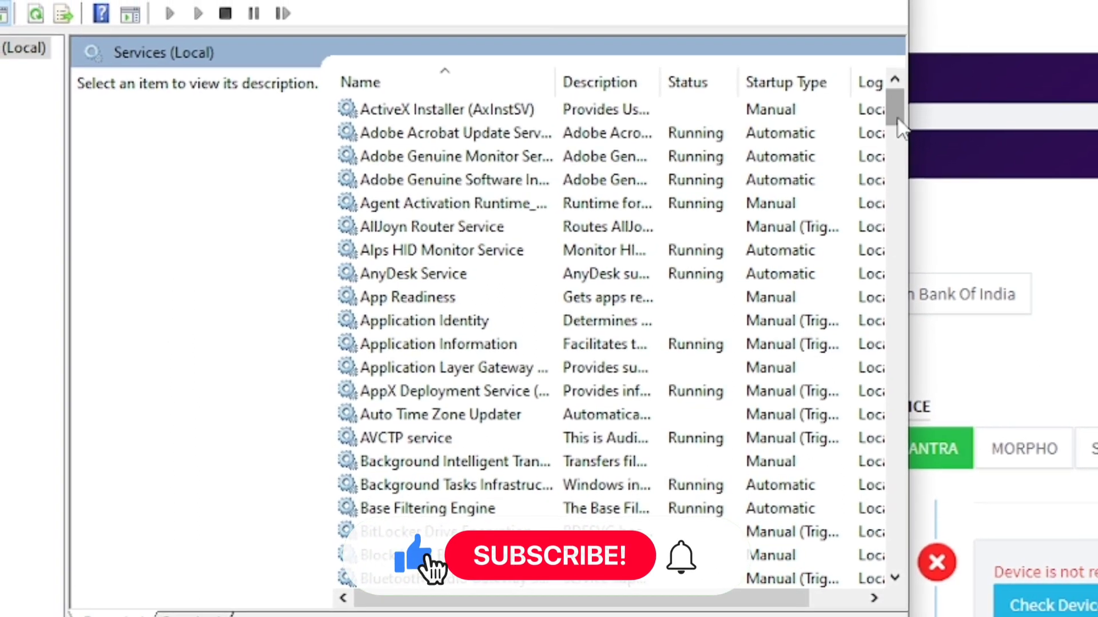
drag(900, 112, 937, 323)
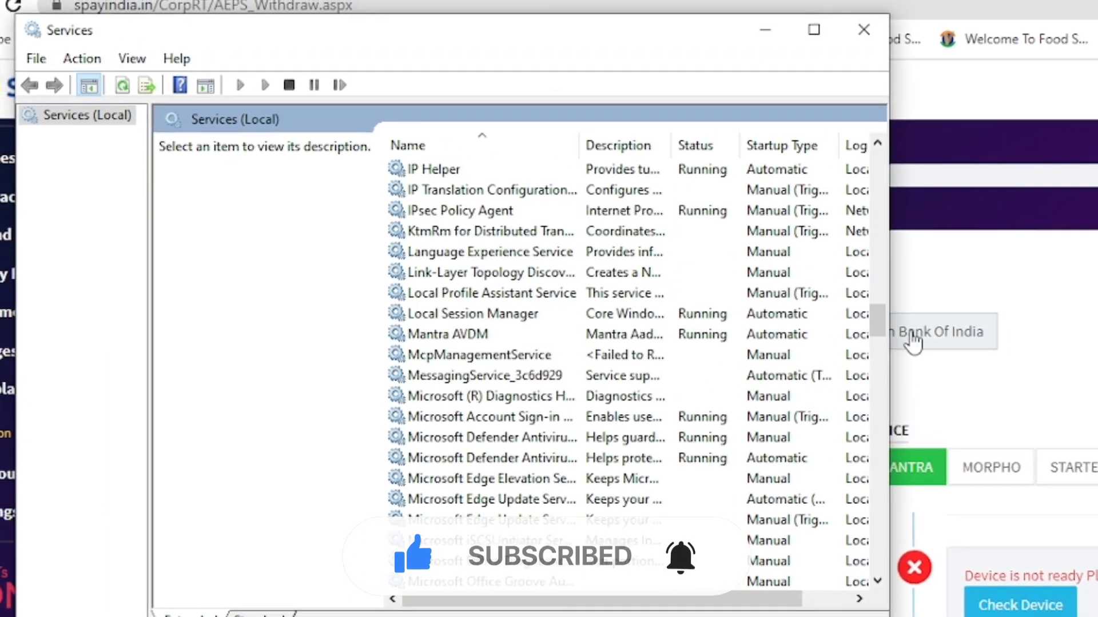
click(449, 335)
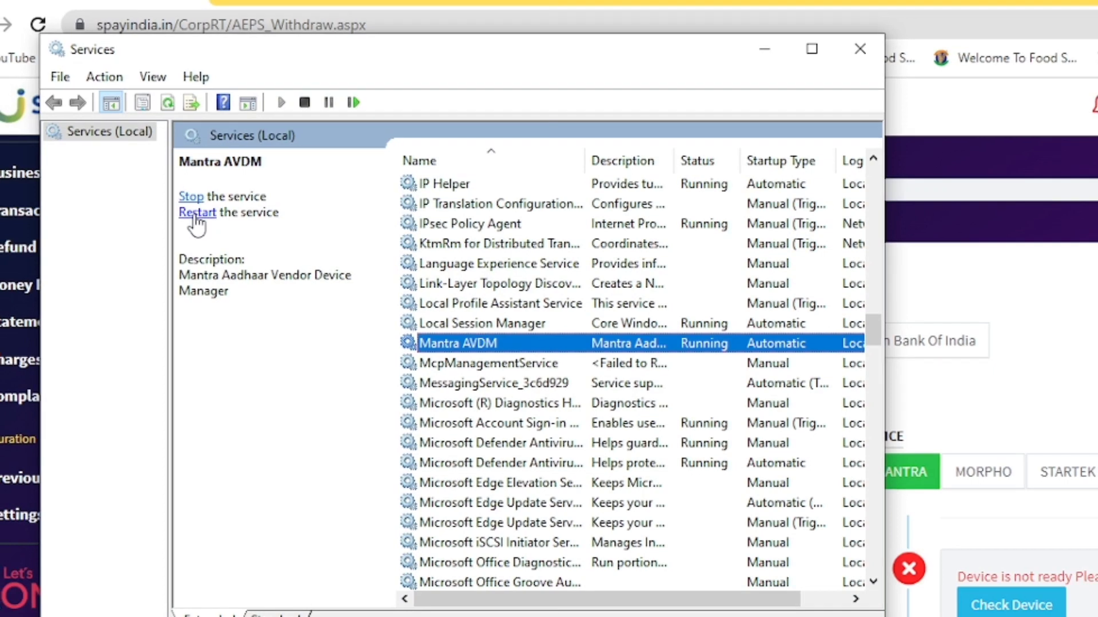
click(197, 214)
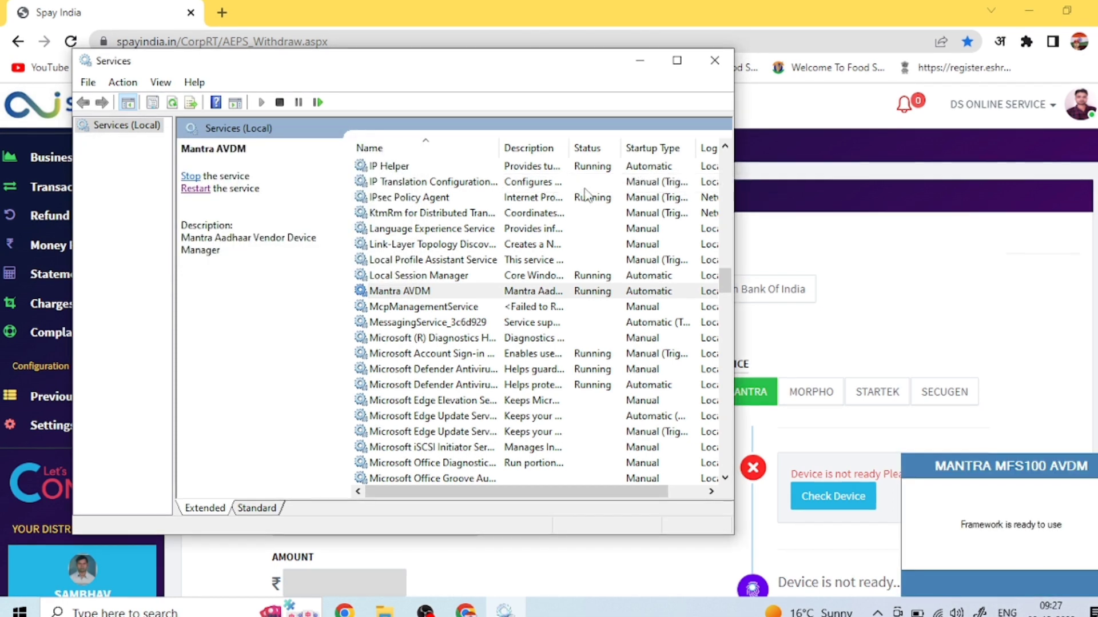
Step: Close Services and run the MANTRA device check on the AEPS Withdrawal page
click(715, 61)
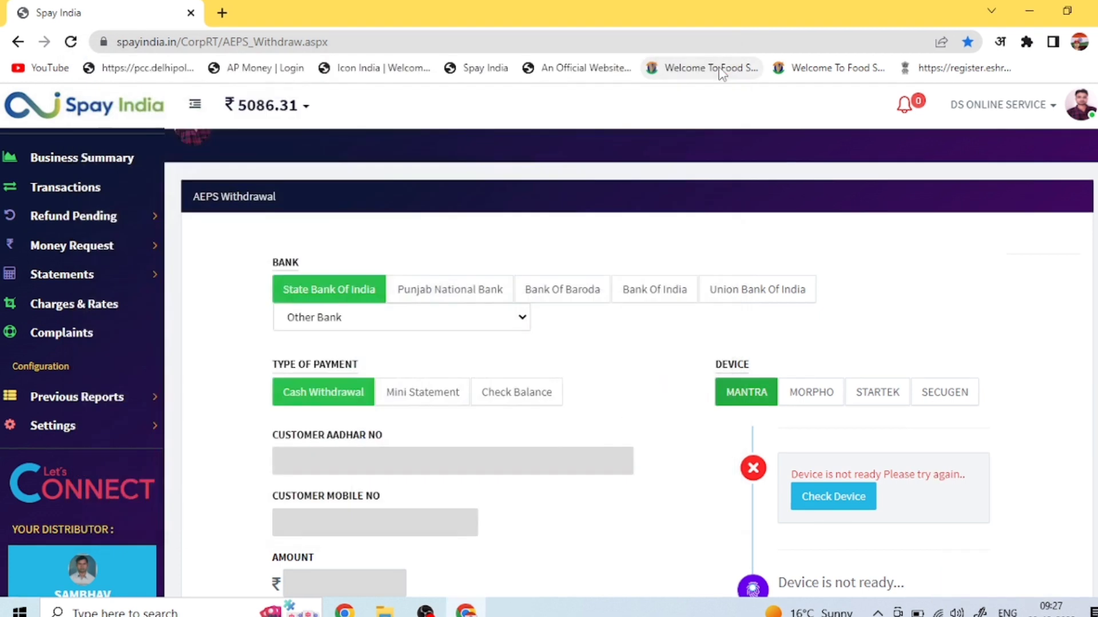
click(841, 511)
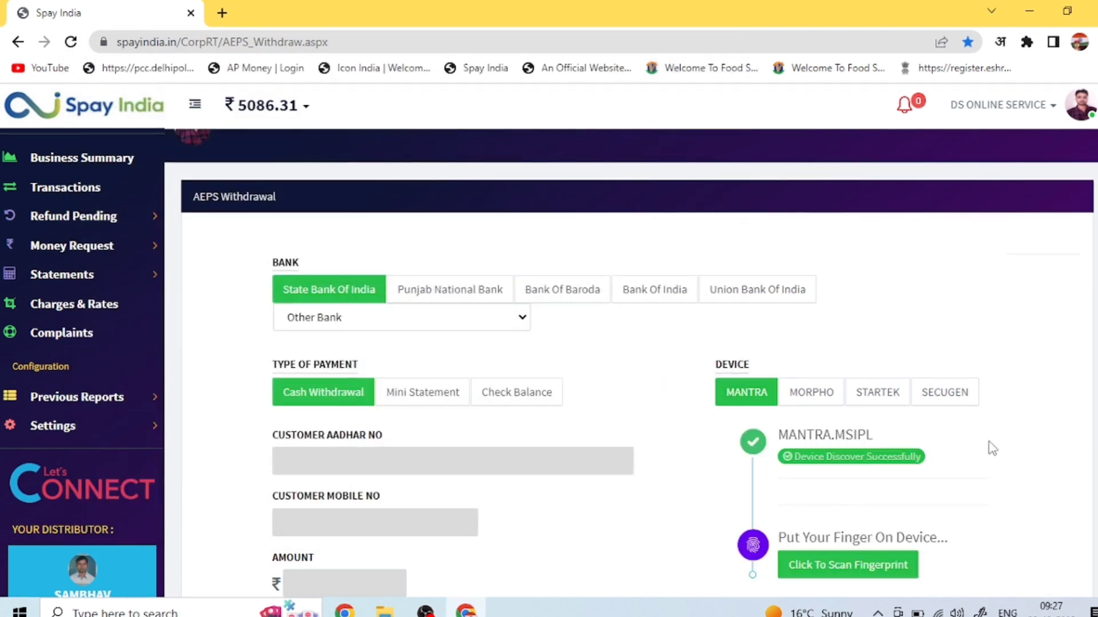